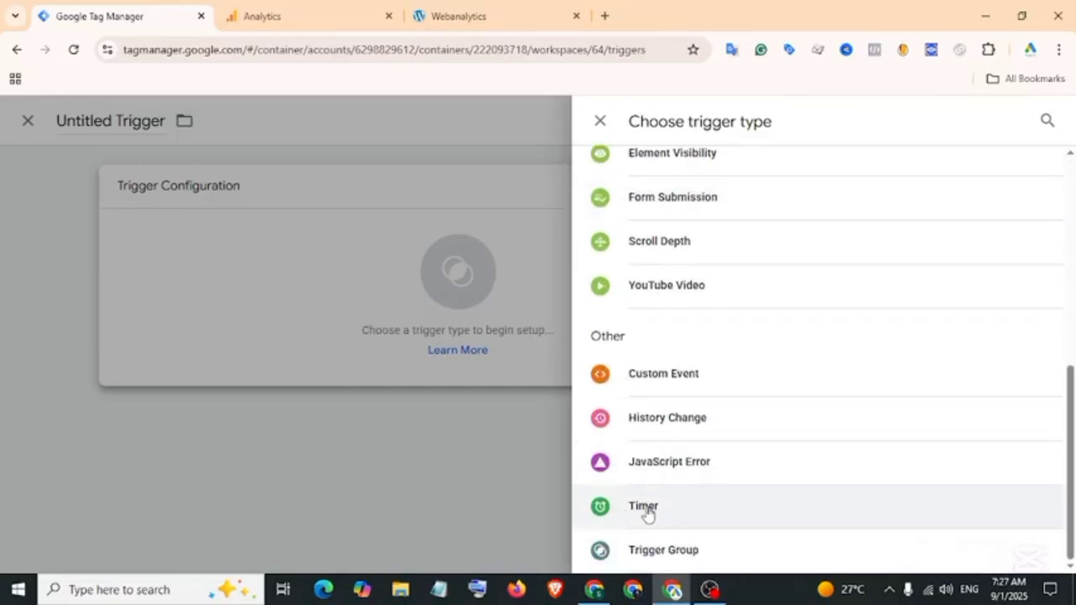
- Choose Timer as the new trigger's type and start editing its interval
left_click(649, 509)
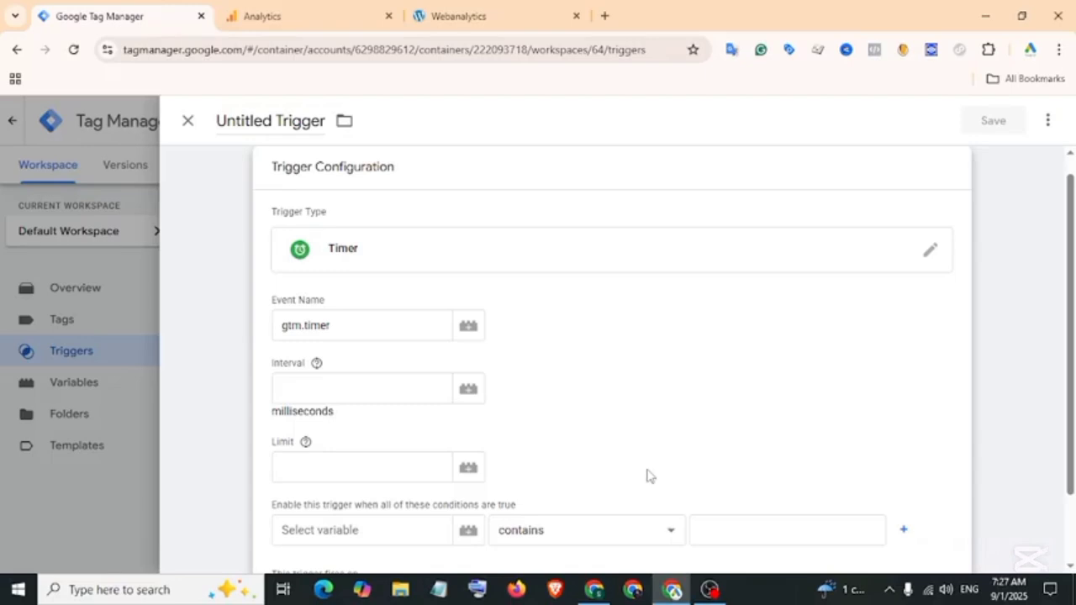
left_click_drag(272, 363, 303, 373)
left_click(312, 391)
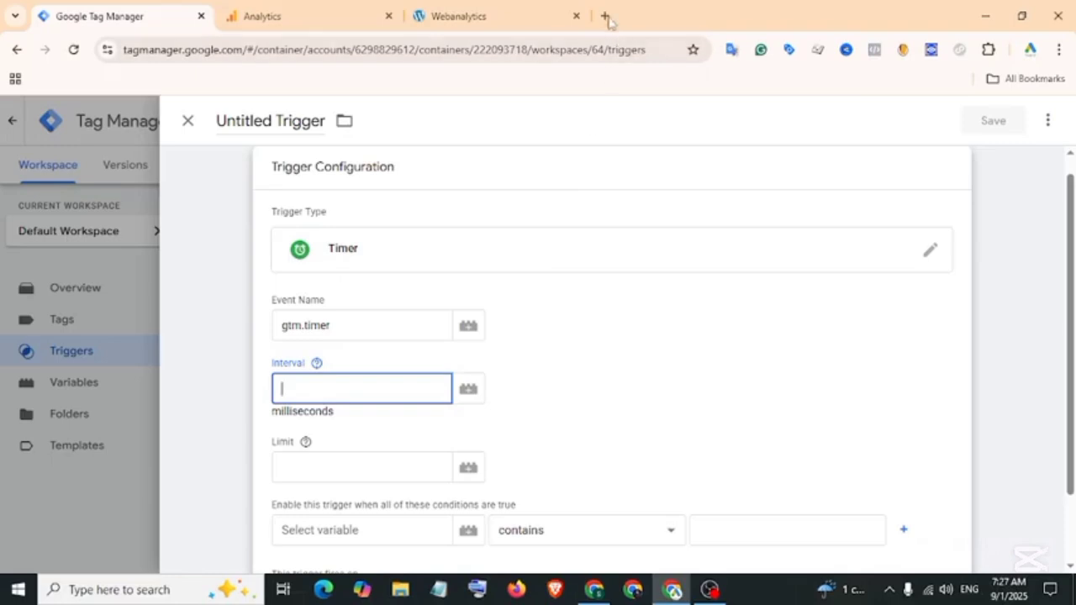
- Search Google in a new tab for a second to millisecond converter, convert 10 seconds and copy the millisecond value
left_click(604, 15)
type("SC")
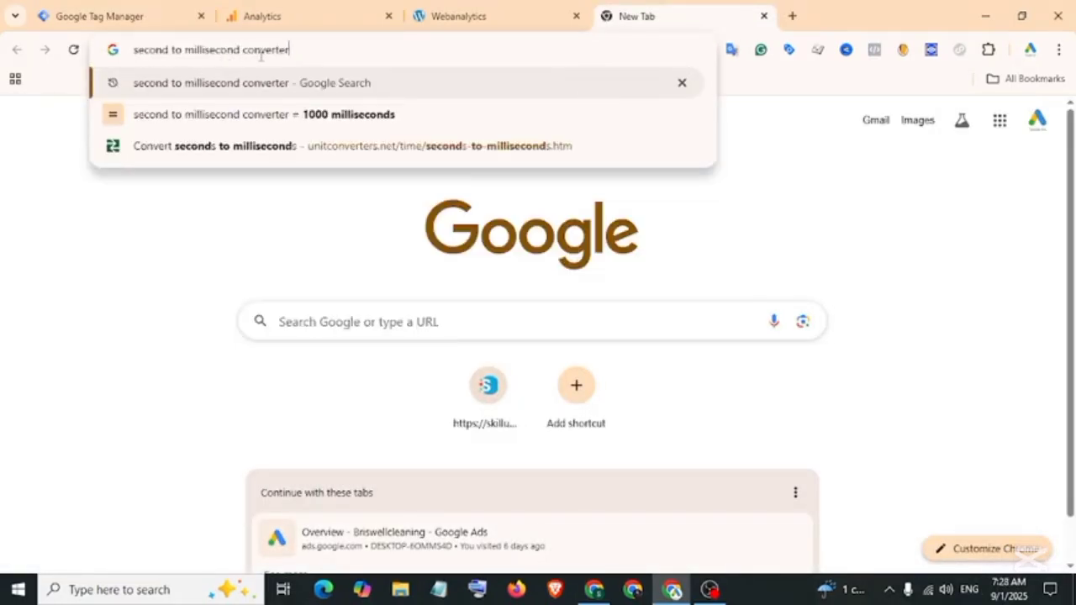
key("Return")
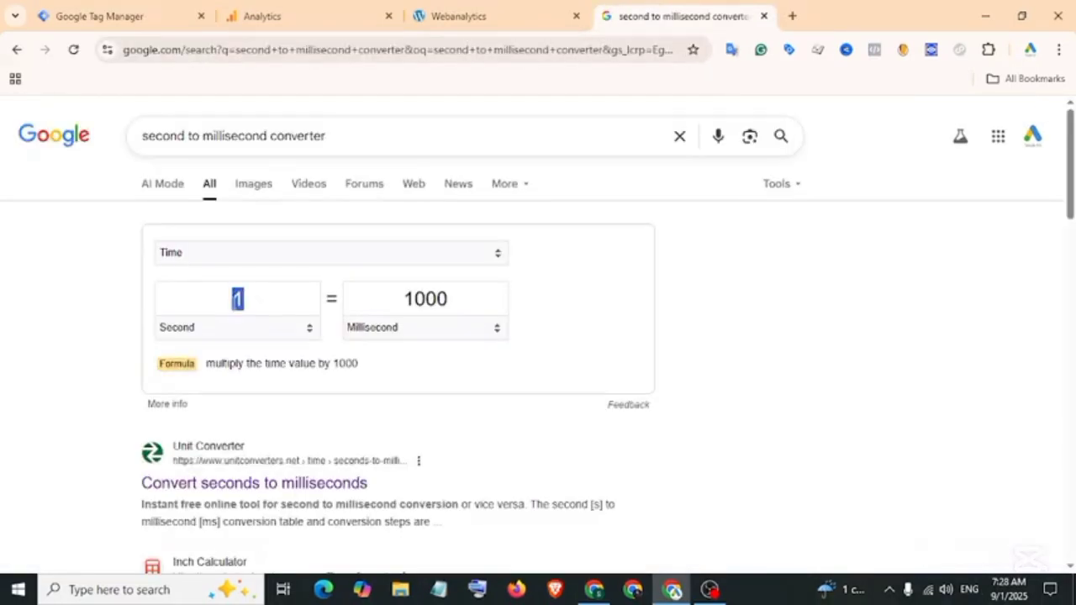
left_click(237, 301)
type("0")
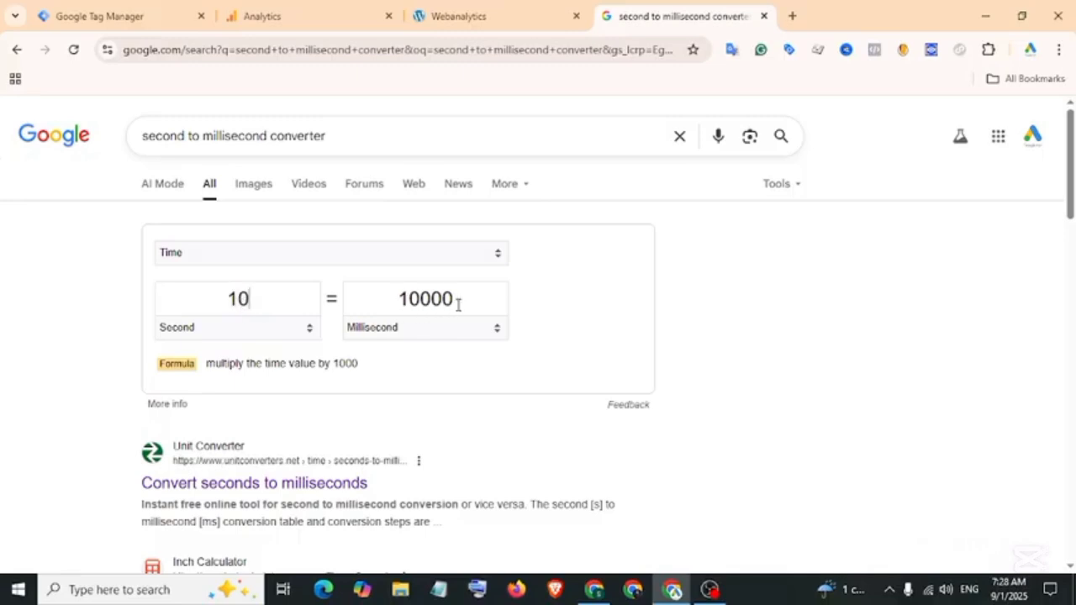
left_click_drag(458, 300, 400, 300)
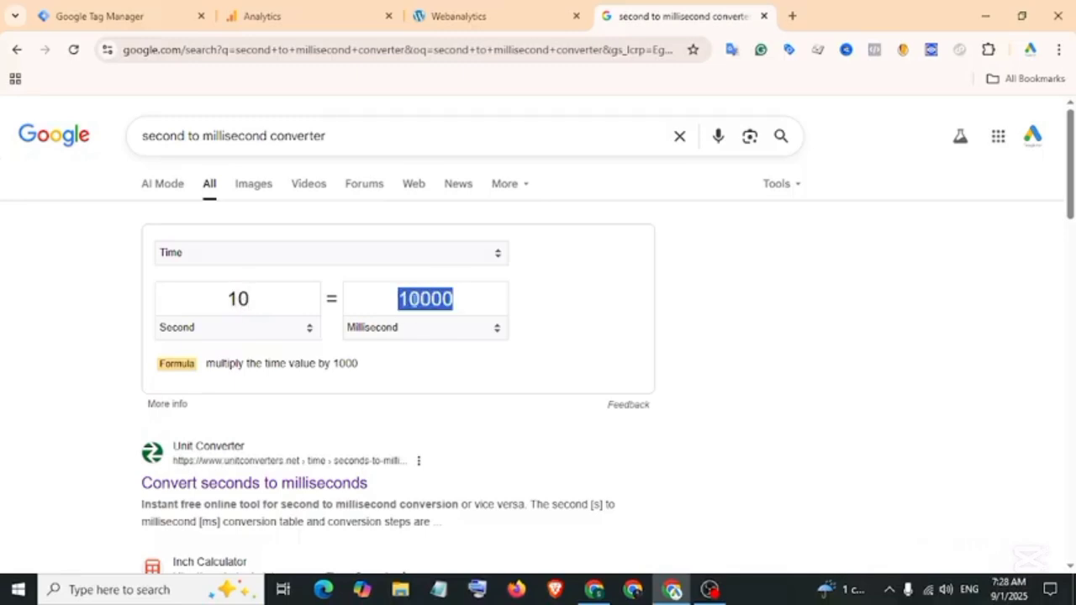
right_click(412, 301)
left_click(457, 233)
- Back in Tag Manager, set the timer trigger's interval to 10000 milliseconds and its limit to 1
left_click(99, 16)
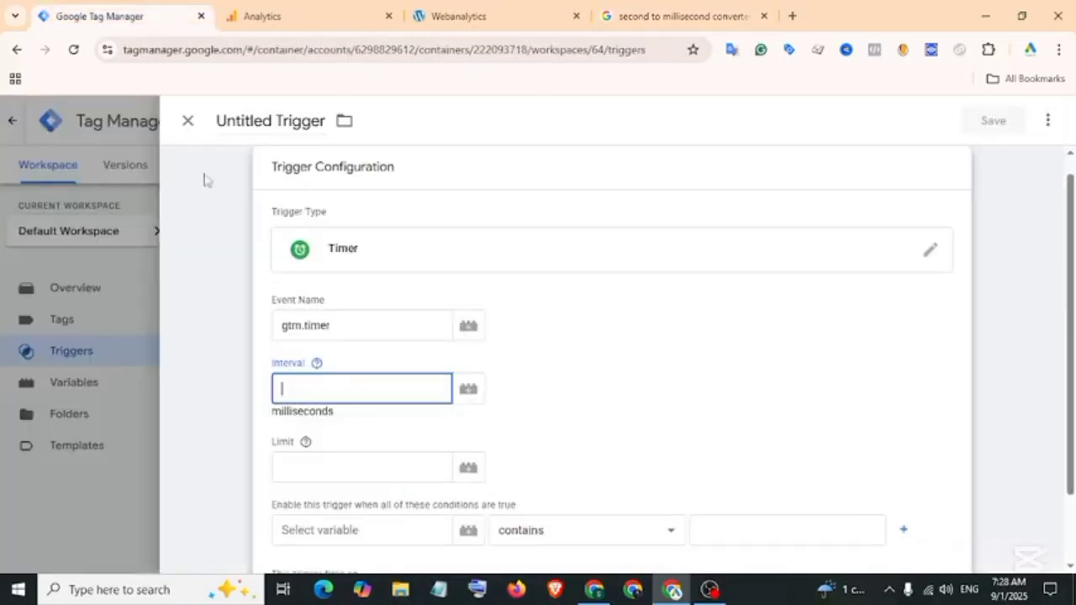
right_click(376, 392)
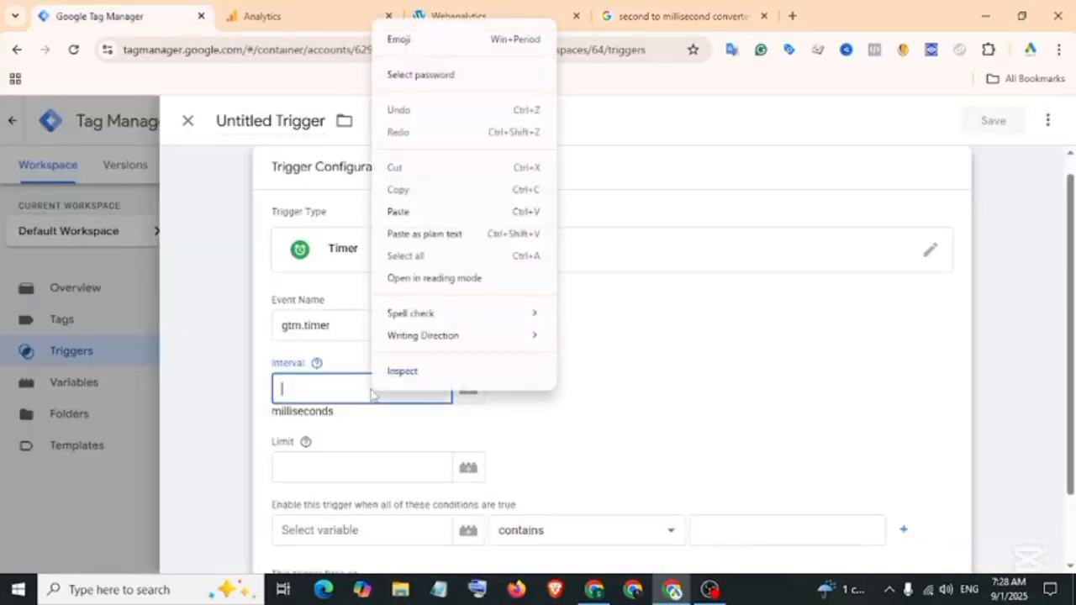
left_click(407, 210)
scroll(247, 427, "down", 1)
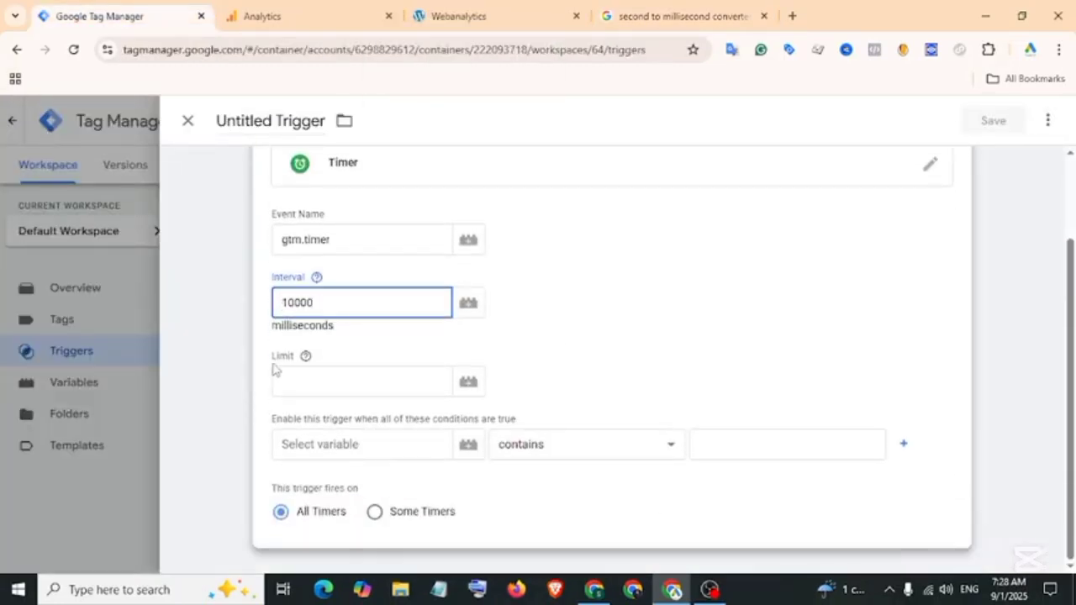
left_click_drag(273, 363, 292, 360)
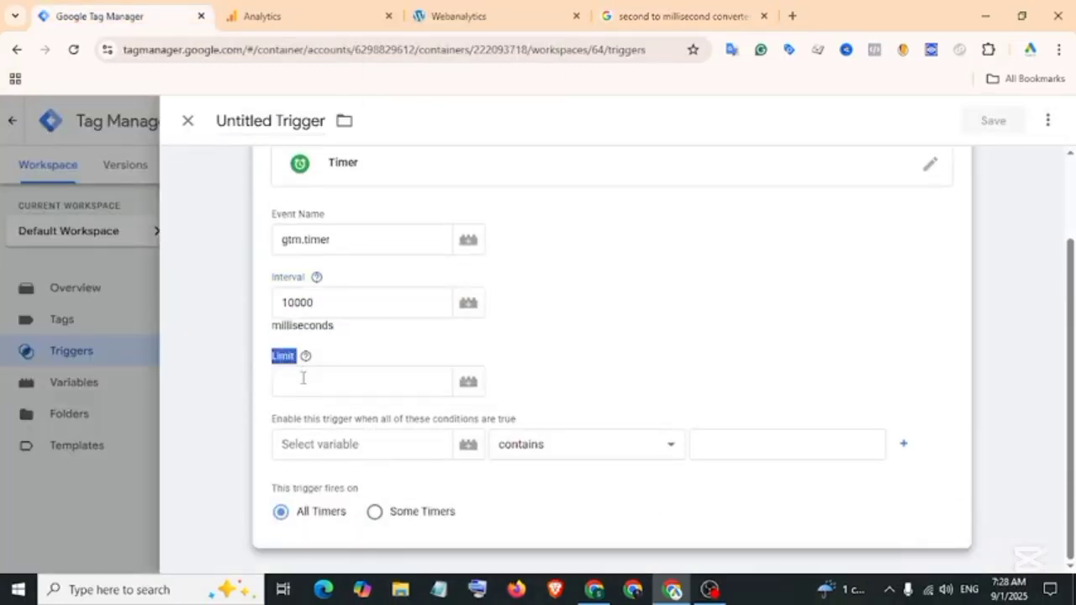
left_click(305, 385)
type("1")
left_click(295, 471)
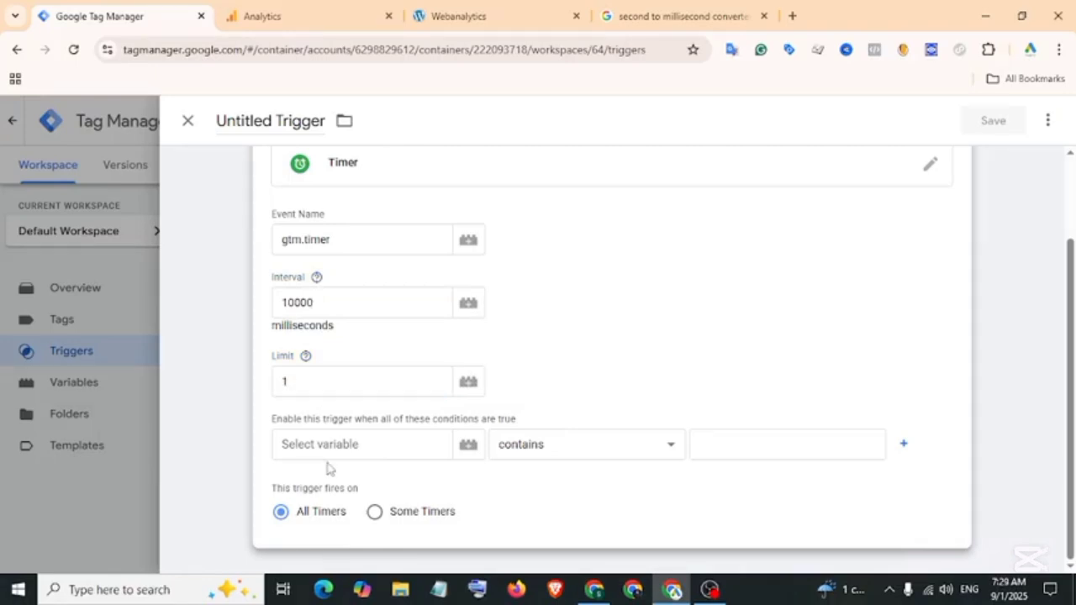
- Set the trigger's enabling condition to Page Path matches RegEx .*
left_click(371, 450)
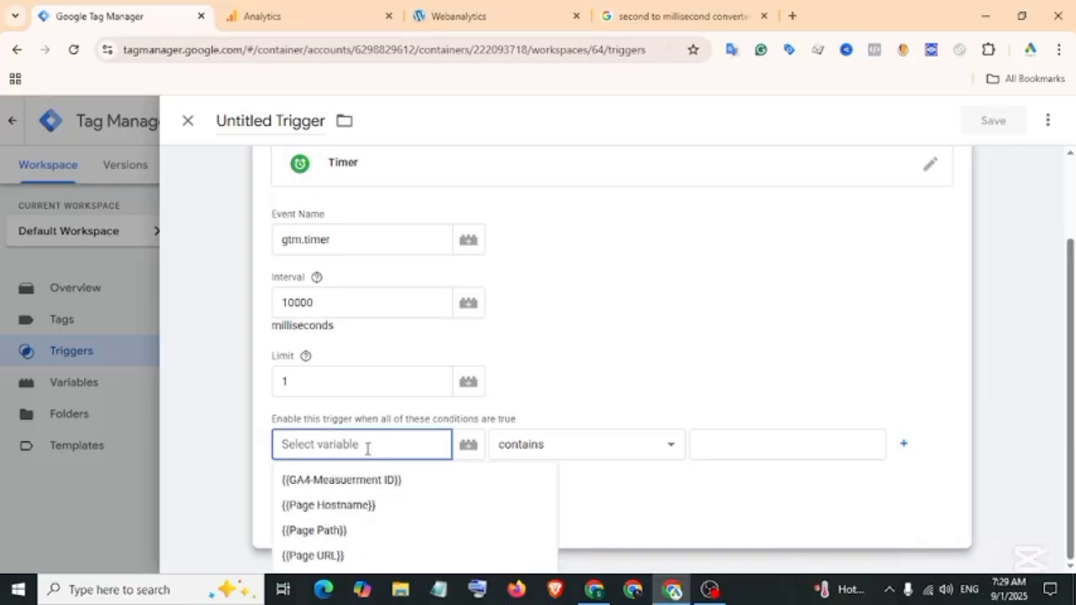
left_click(339, 543)
left_click(644, 447)
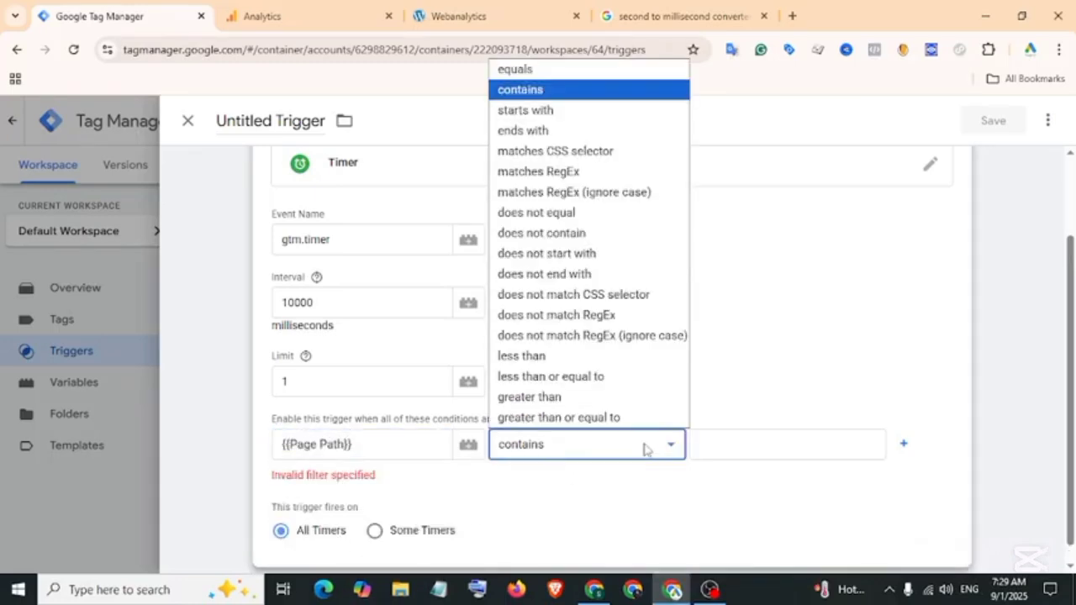
left_click(565, 172)
left_click(770, 448)
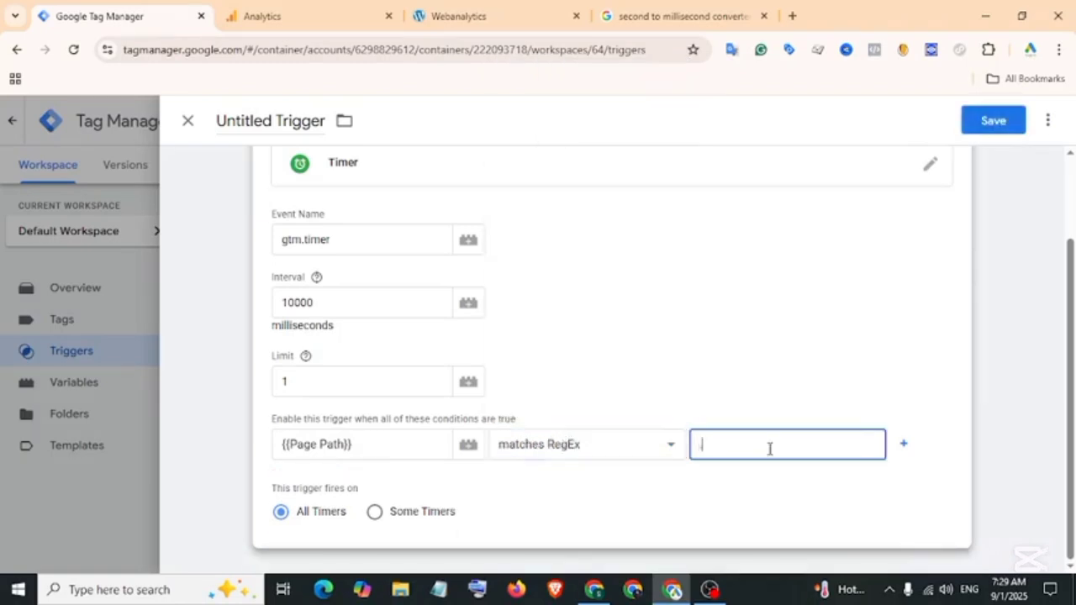
- Name the trigger "10 Second Timer-Trigger" and save it
left_click(273, 121)
type("10 Se")
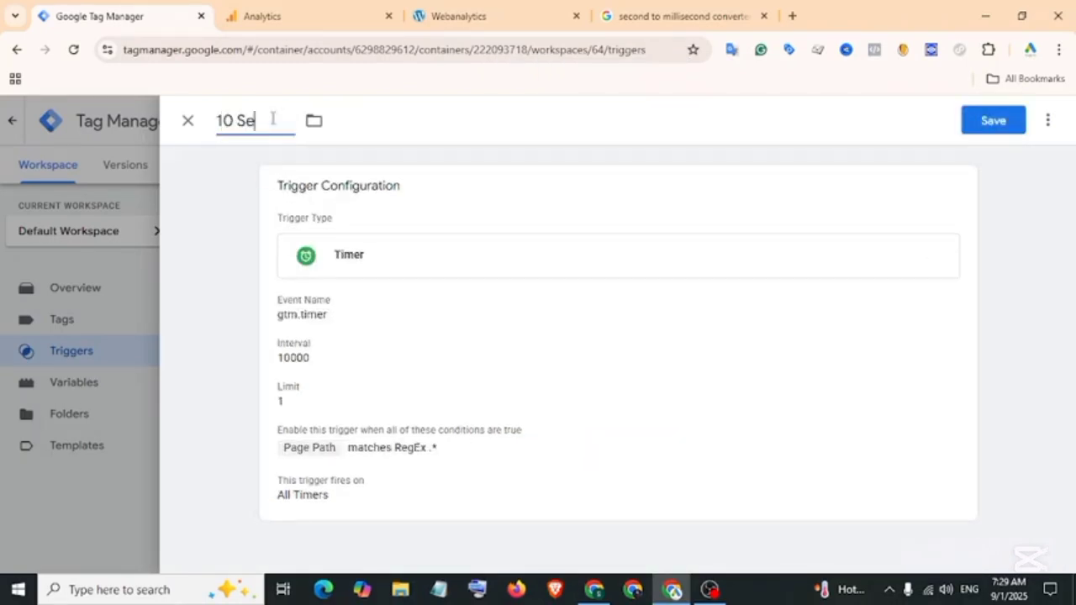
type("cond Timer-Trigger")
left_click(997, 133)
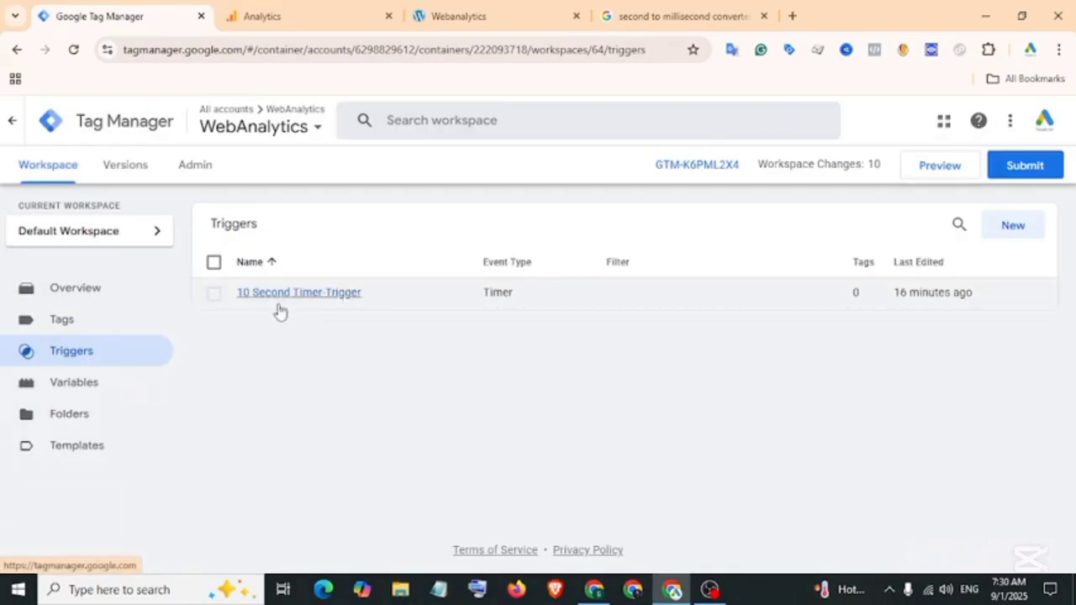
- Create a new tag of type Google Analytics: GA4 Event
left_click(95, 320)
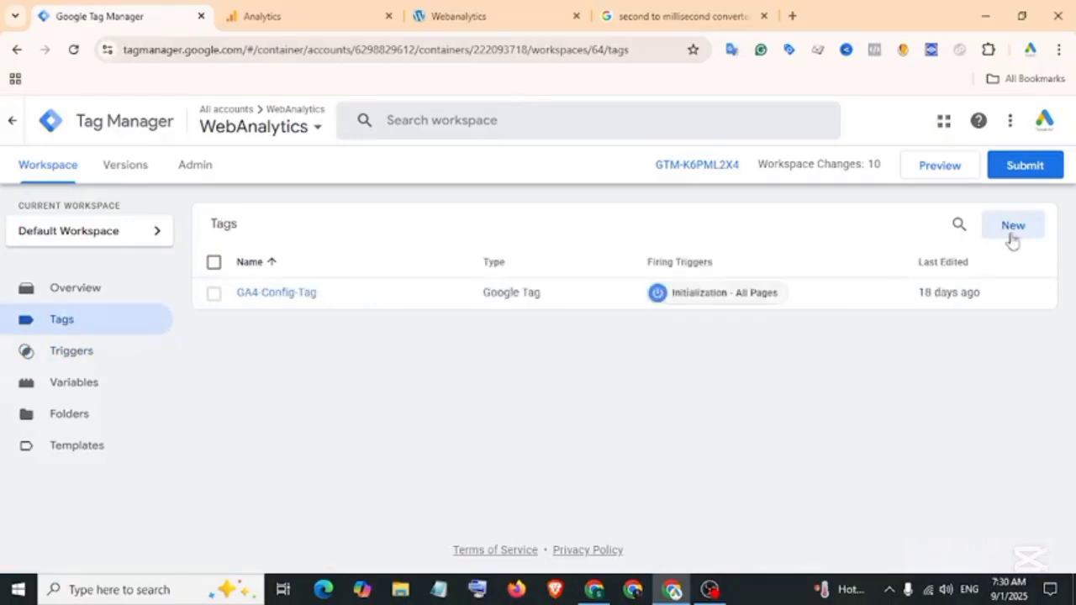
left_click(1013, 227)
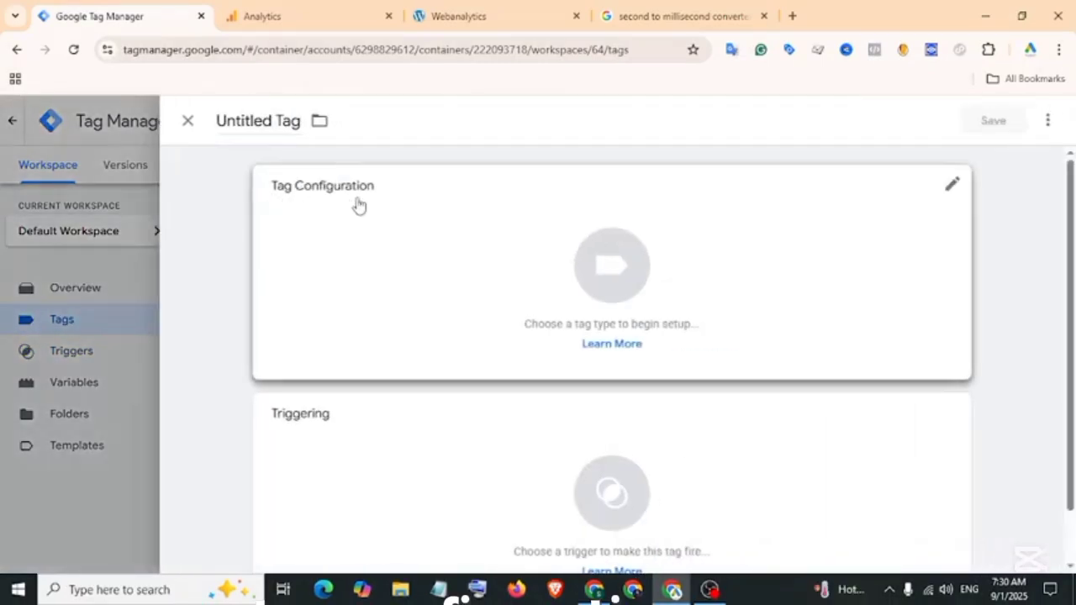
left_click(359, 205)
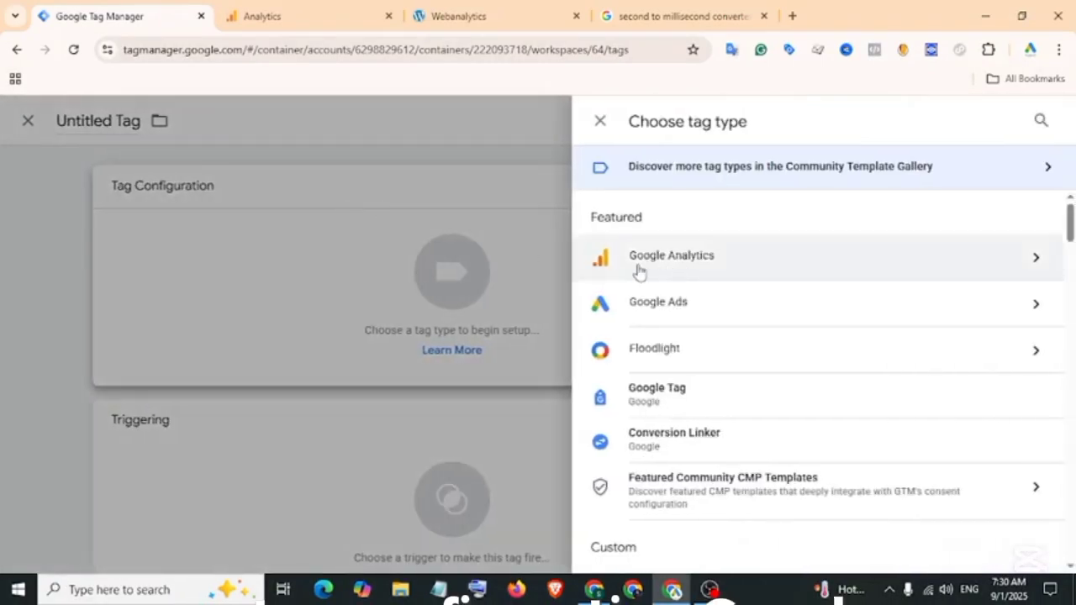
left_click(682, 263)
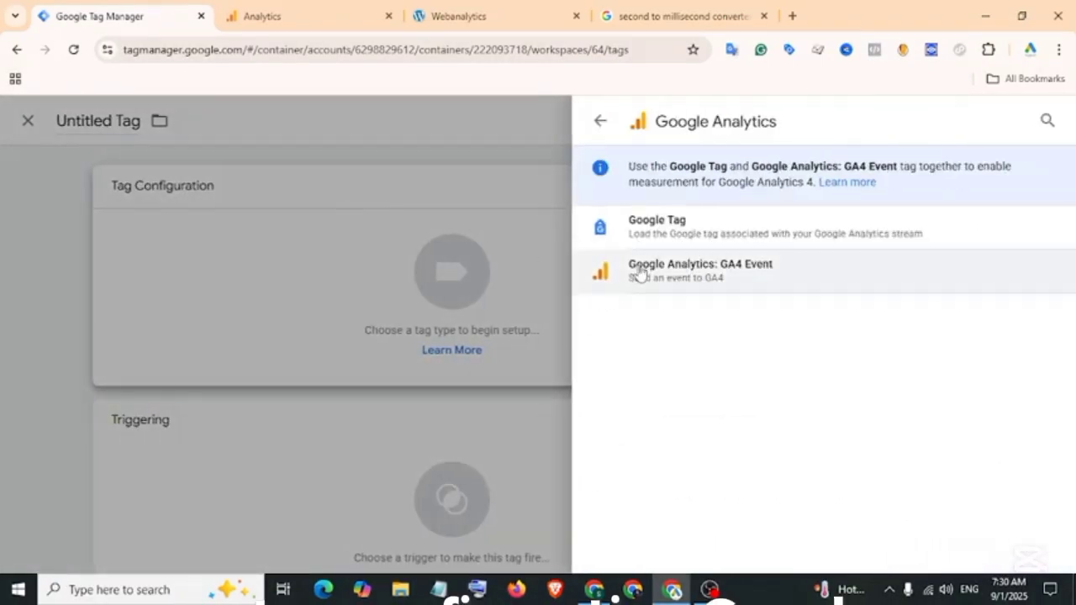
left_click(751, 273)
- Switch to Analytics, open the web data stream's details from Admin and copy its measurement ID
left_click(349, 329)
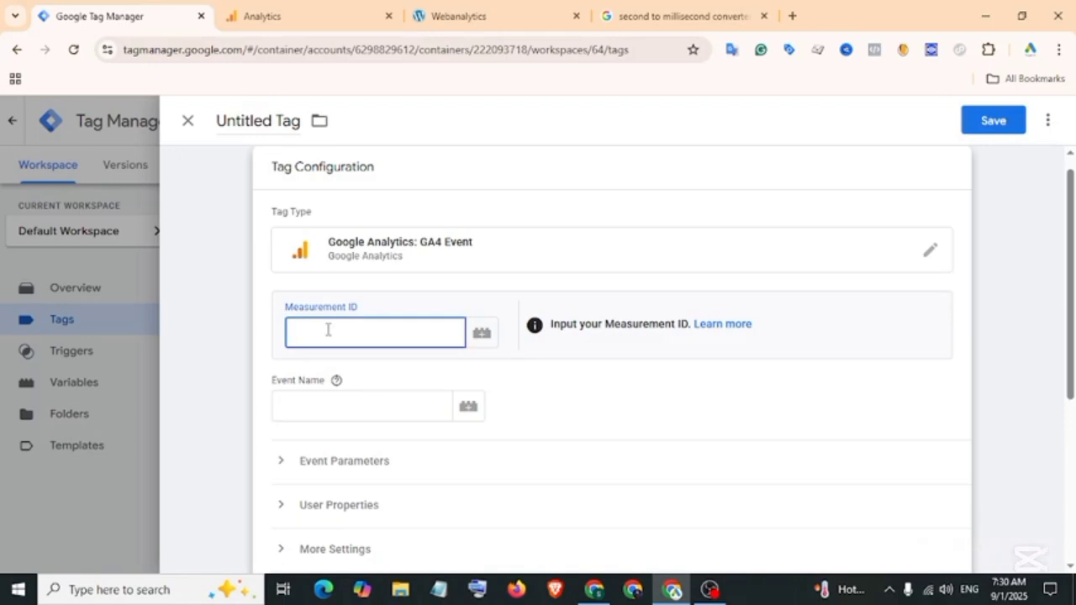
left_click(294, 17)
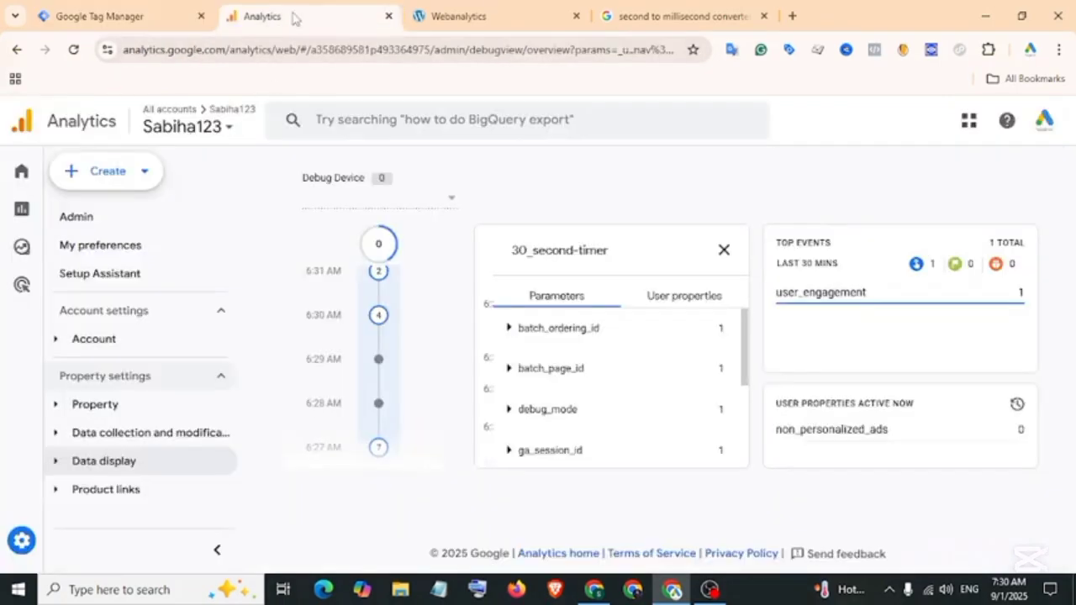
left_click(33, 541)
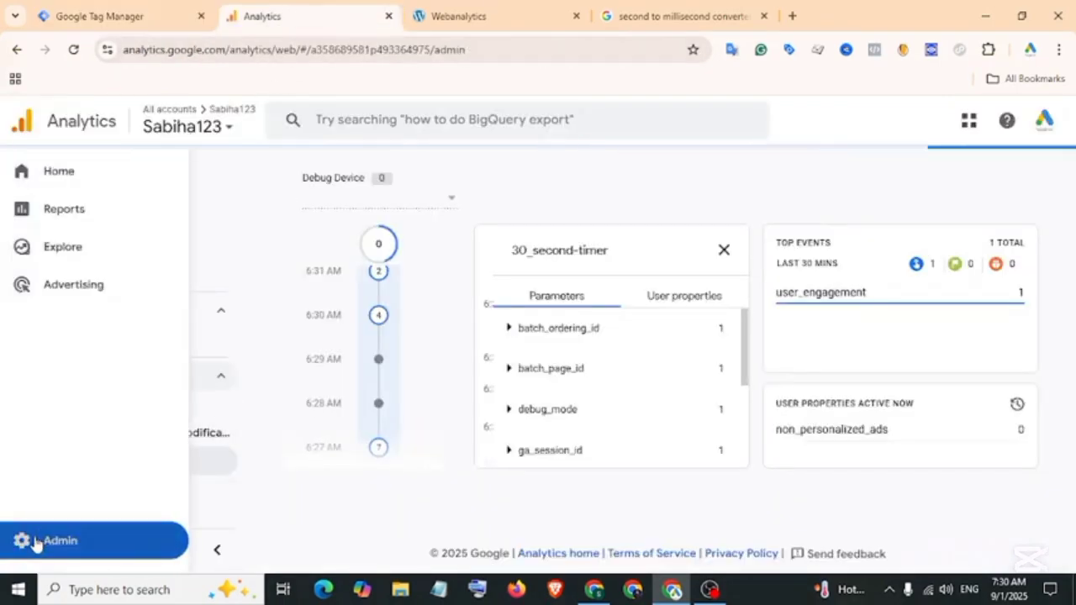
left_click(739, 313)
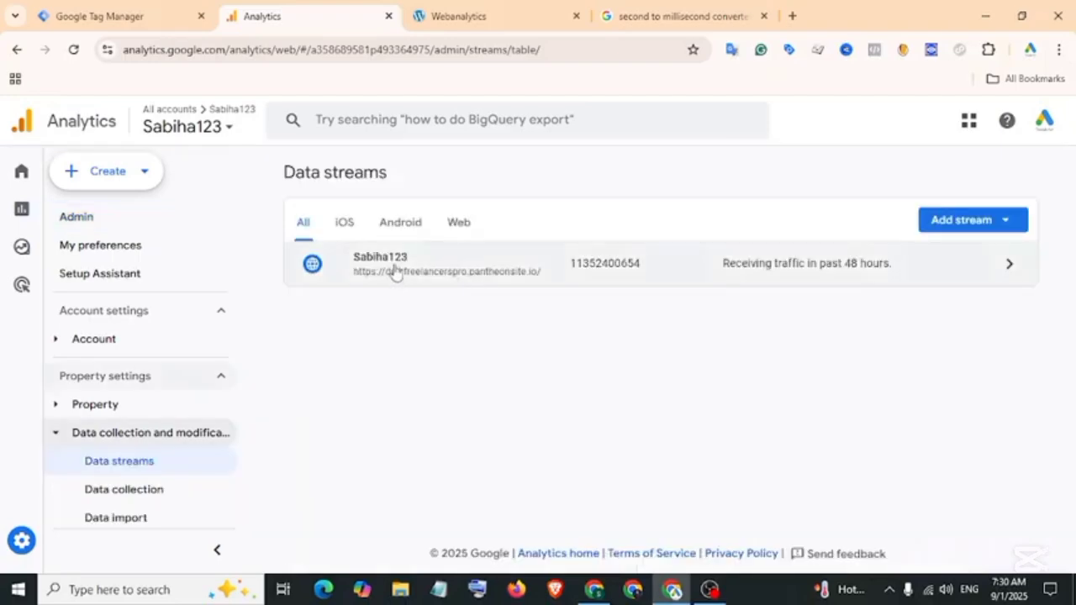
left_click(395, 273)
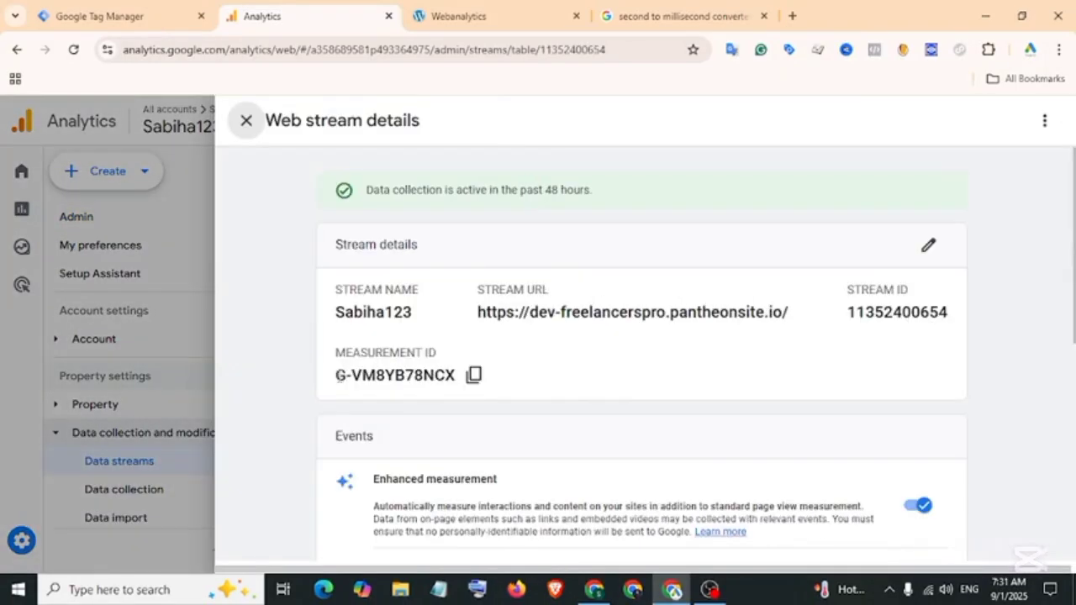
left_click_drag(336, 376, 471, 391)
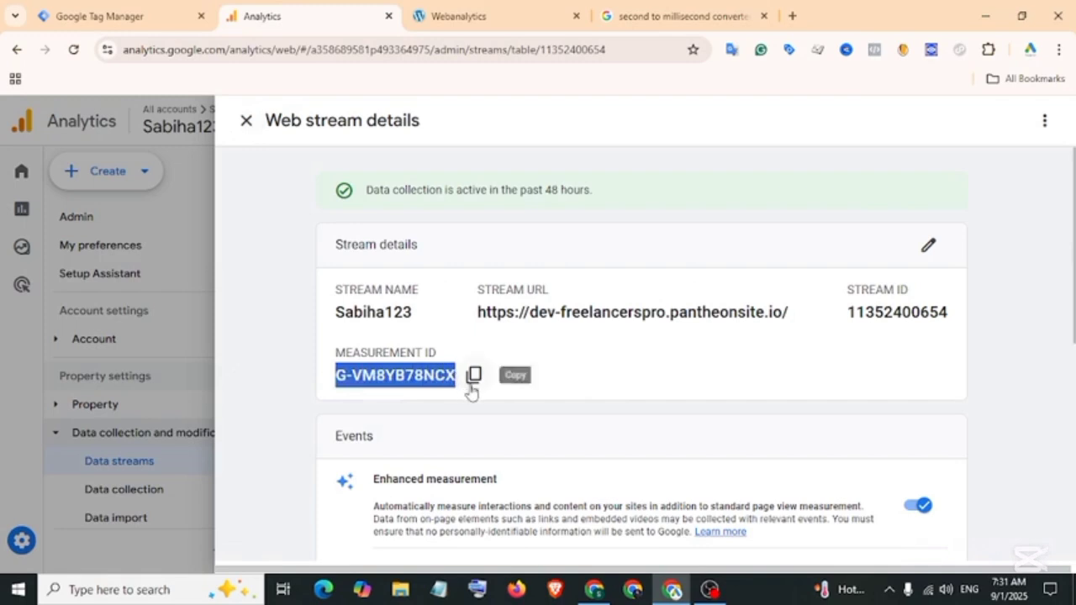
left_click(471, 384)
- Paste the measurement ID into the GA4 event tag in Tag Manager, and clear the field again
left_click(101, 16)
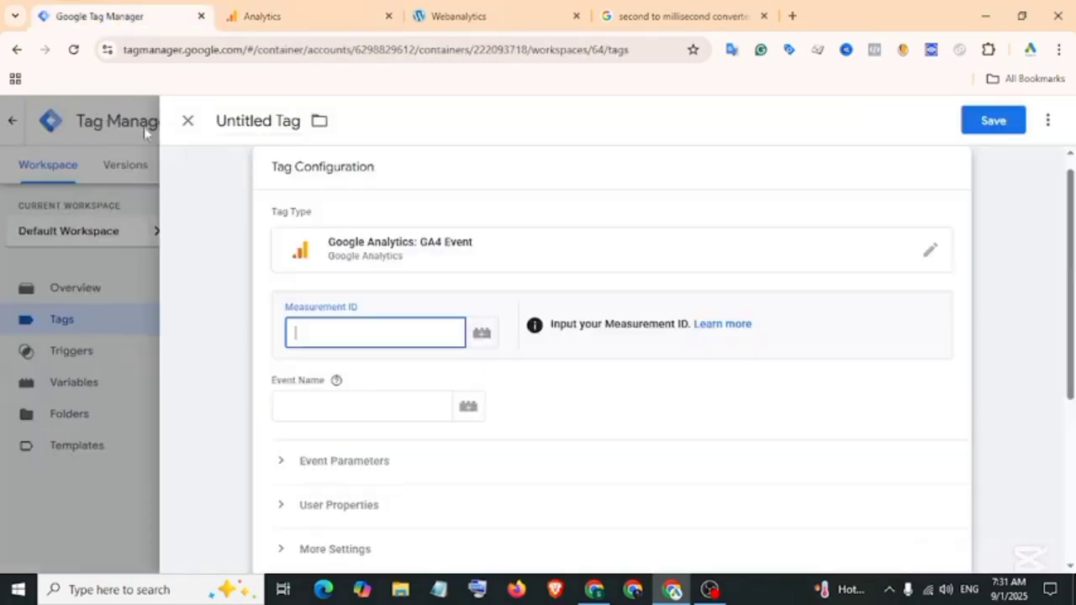
key("ctrl+v")
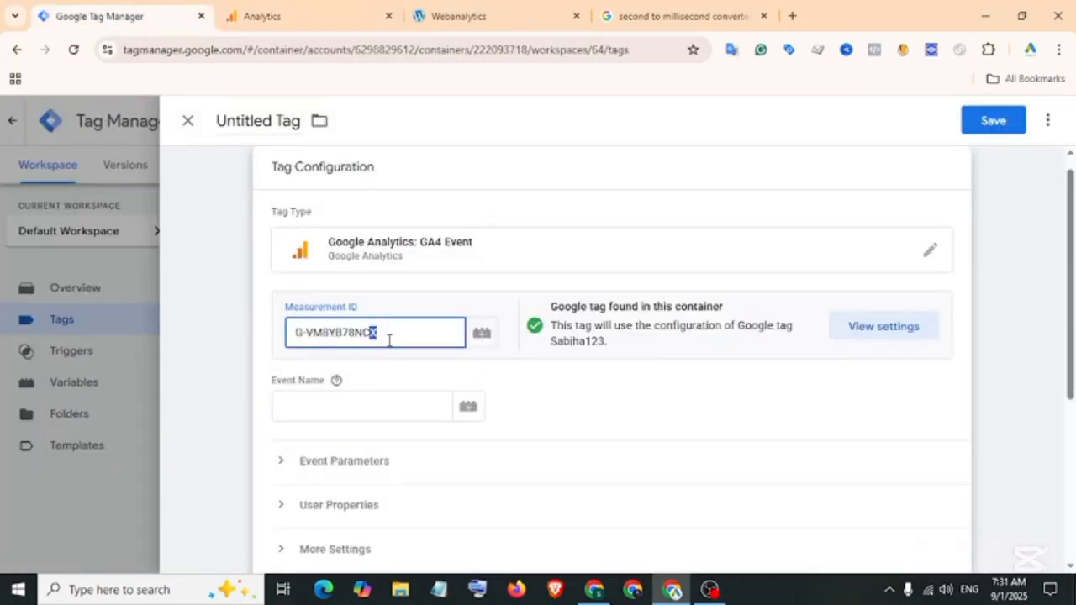
left_click_drag(375, 333, 298, 352)
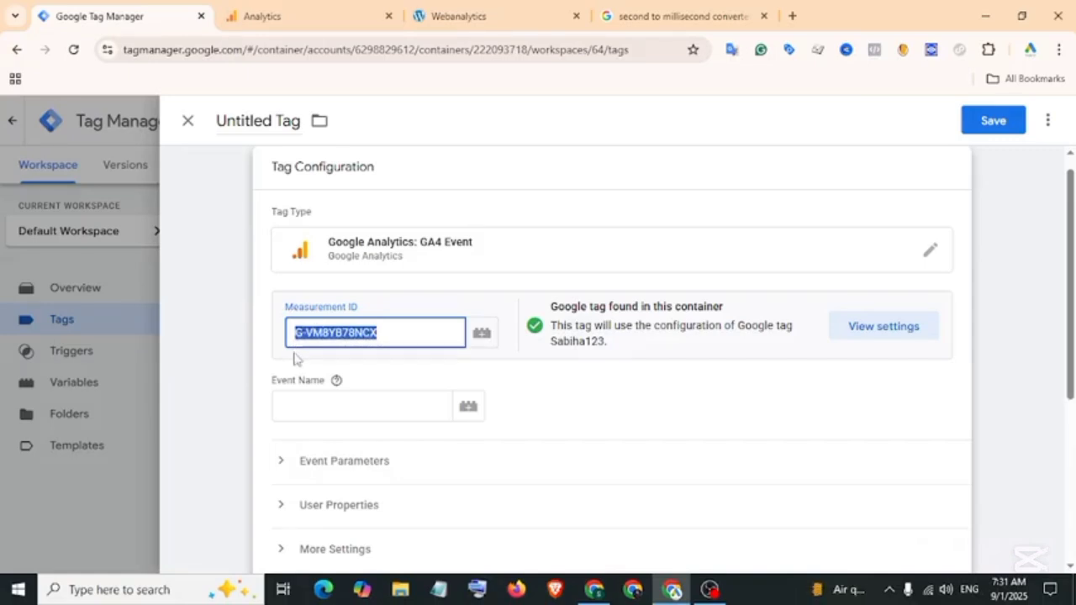
key("BackSpace")
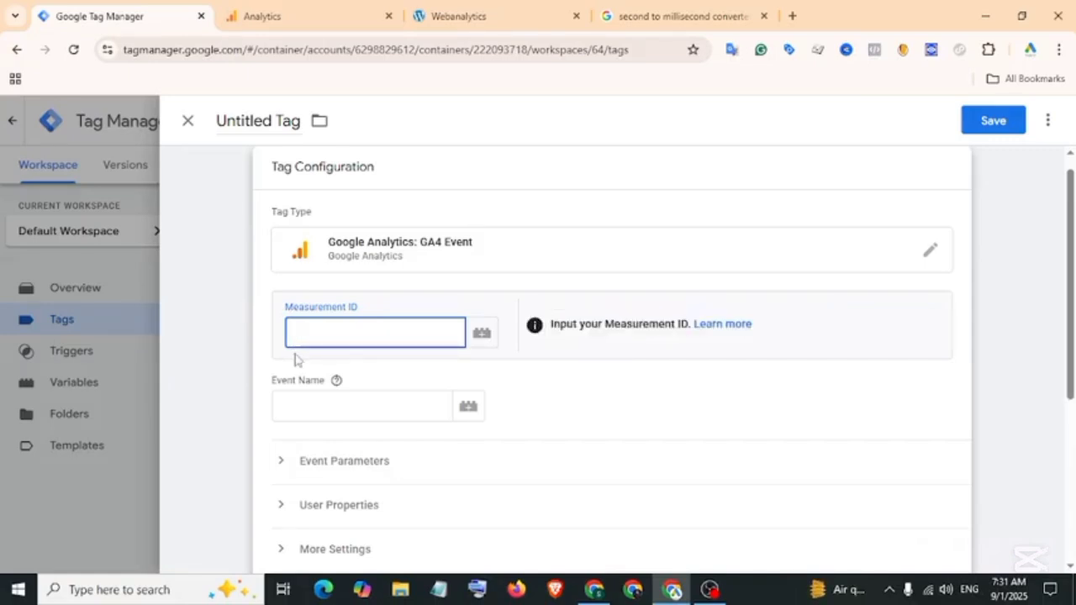
- Use the GA4-Measuerment ID variable as the tag's measurement ID and set the event name to 10_second-timer
left_click(479, 341)
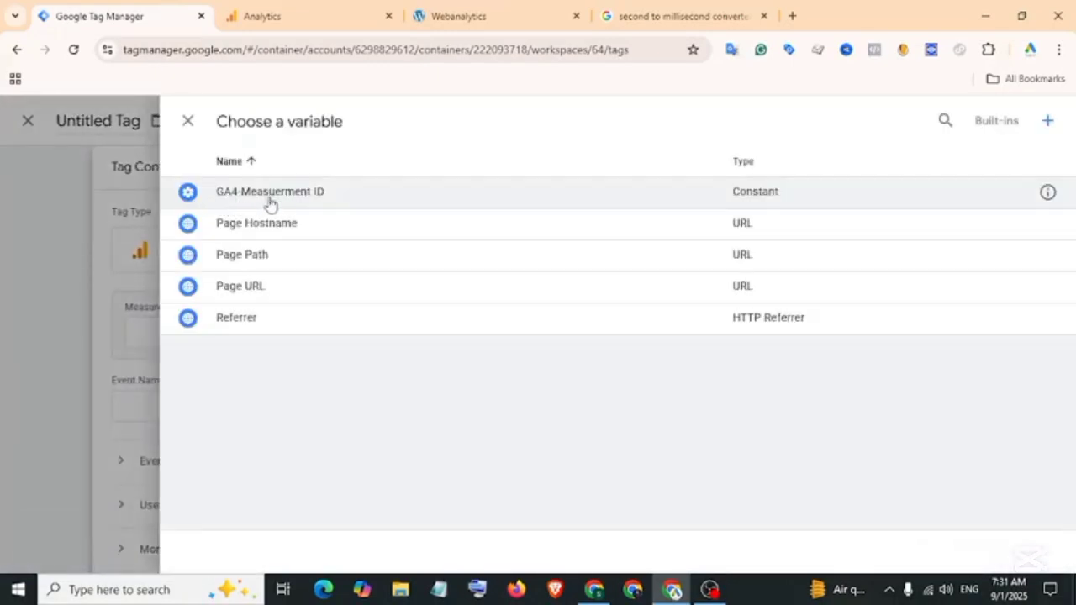
left_click(314, 200)
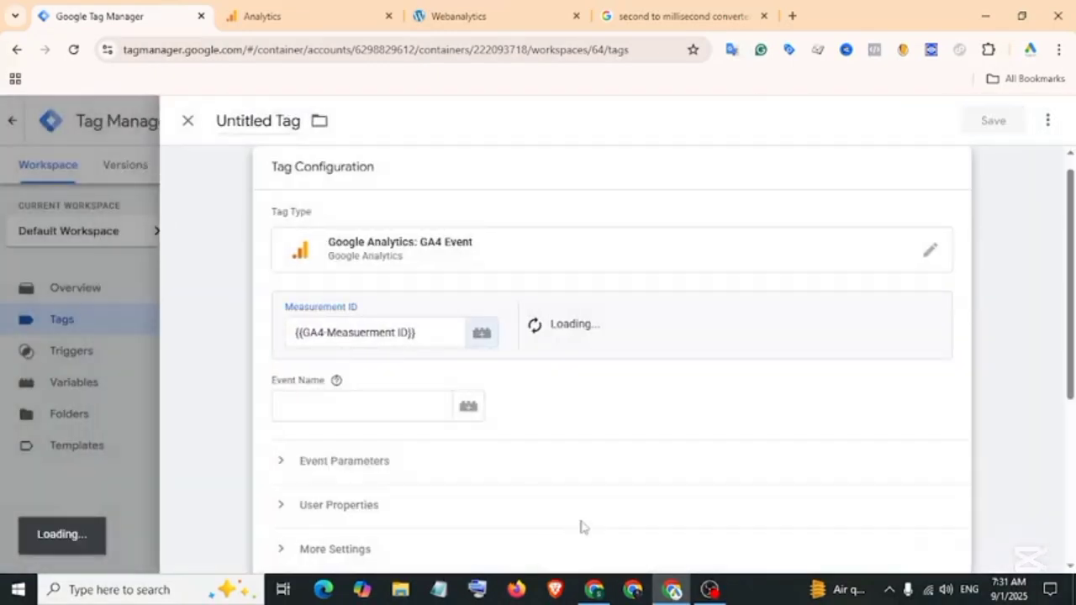
left_click(335, 411)
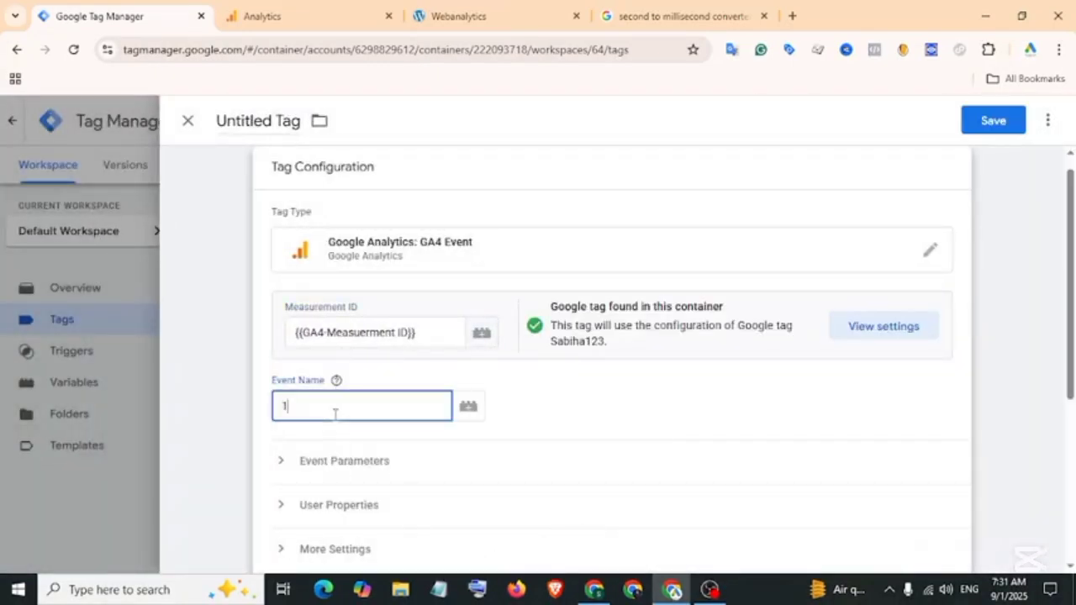
type("10_second_timer")
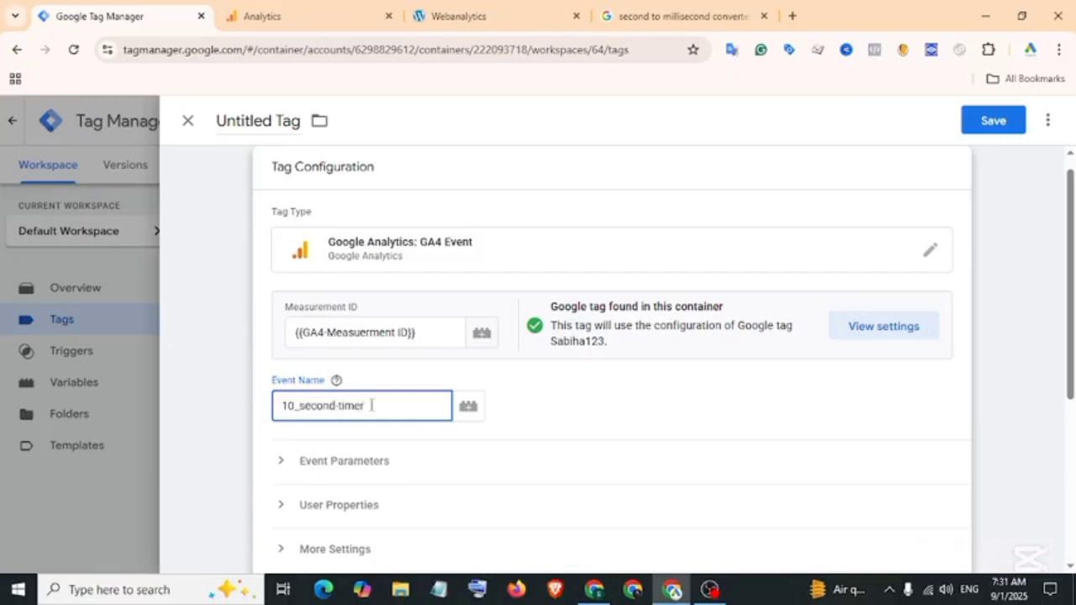
left_click_drag(343, 406, 329, 406)
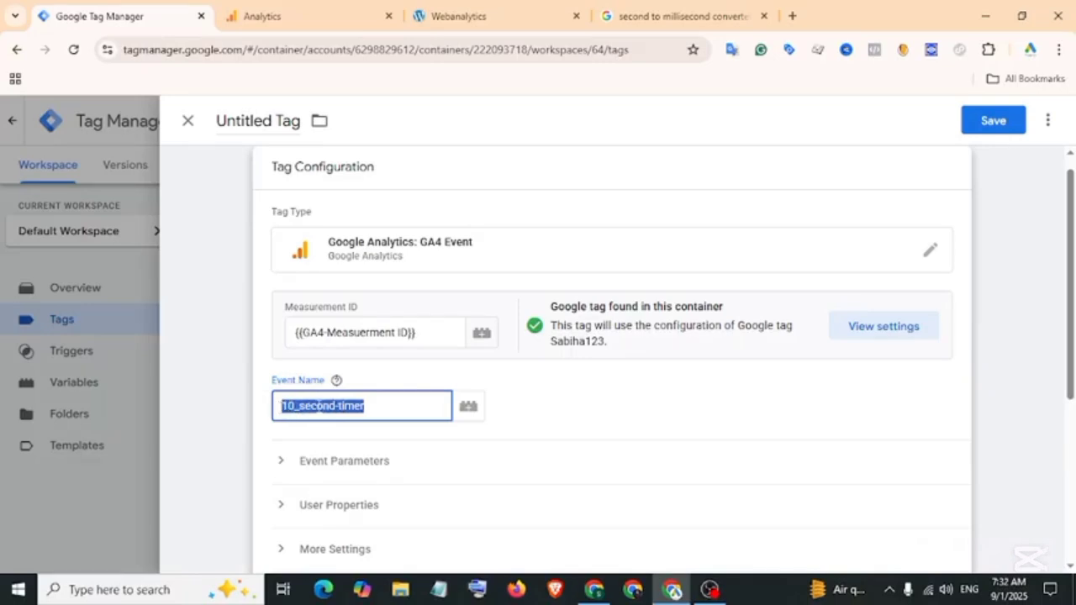
left_click(324, 406)
left_click_drag(364, 406, 300, 406)
left_click(365, 408)
left_click_drag(365, 408, 285, 412)
- Assign 10 Second Timer-Trigger as the firing trigger of the untitled GA4 event tag
scroll(452, 324, "down", 4)
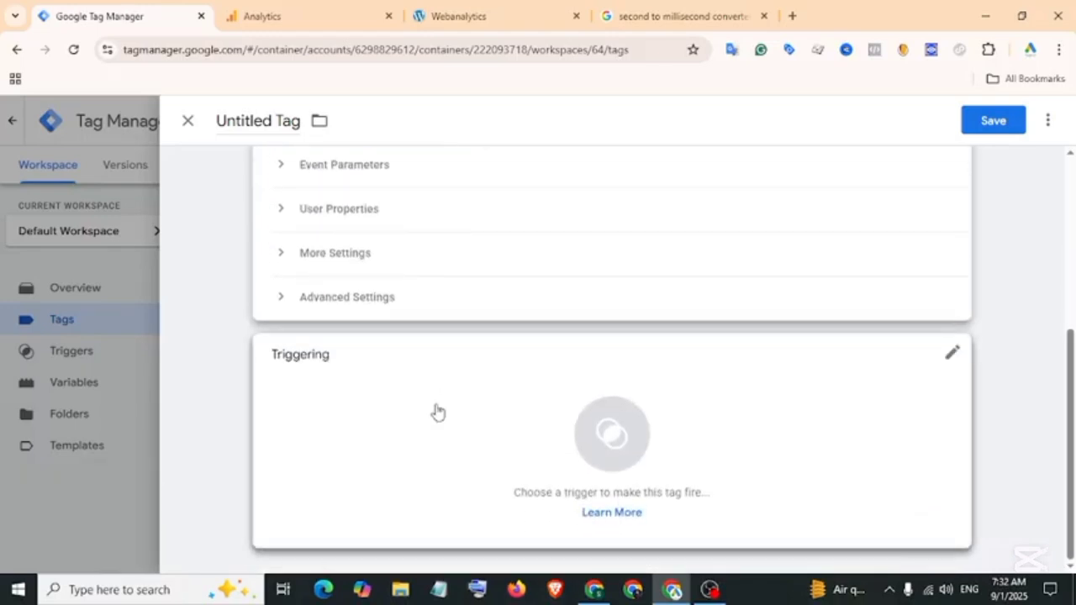
left_click(437, 411)
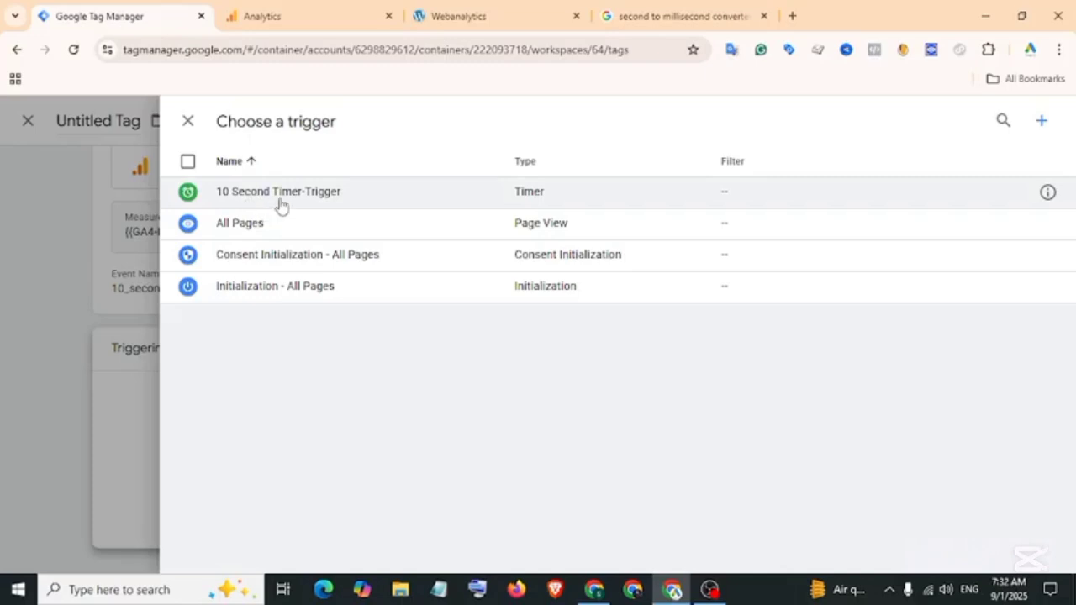
left_click(322, 193)
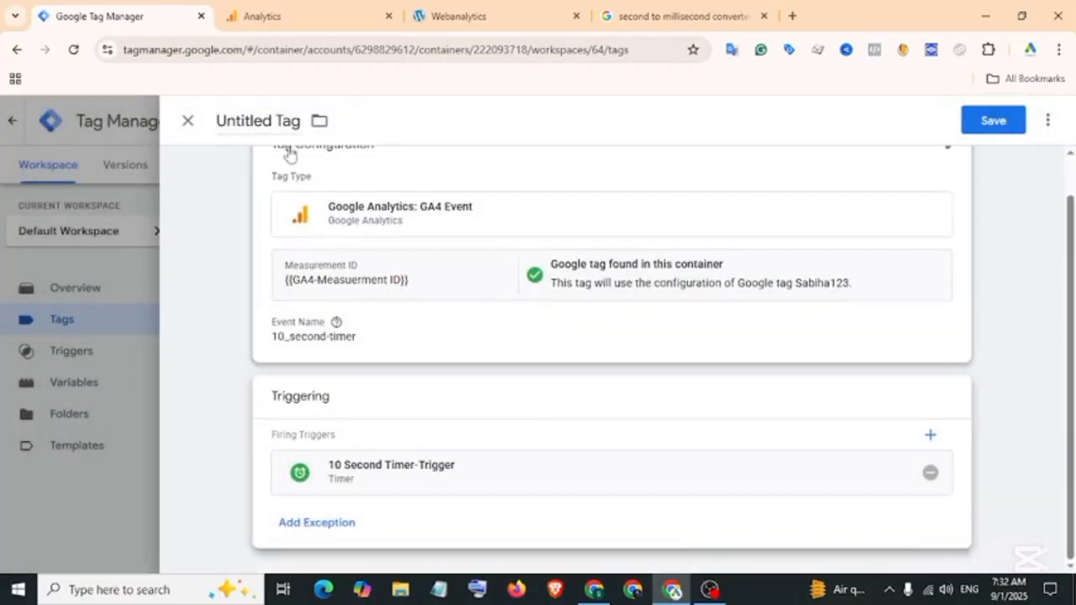
- Name the tag GA4-Event-10 Second Timer-Tag and save it
left_click(263, 122)
type("GA4-Event-10 Second")
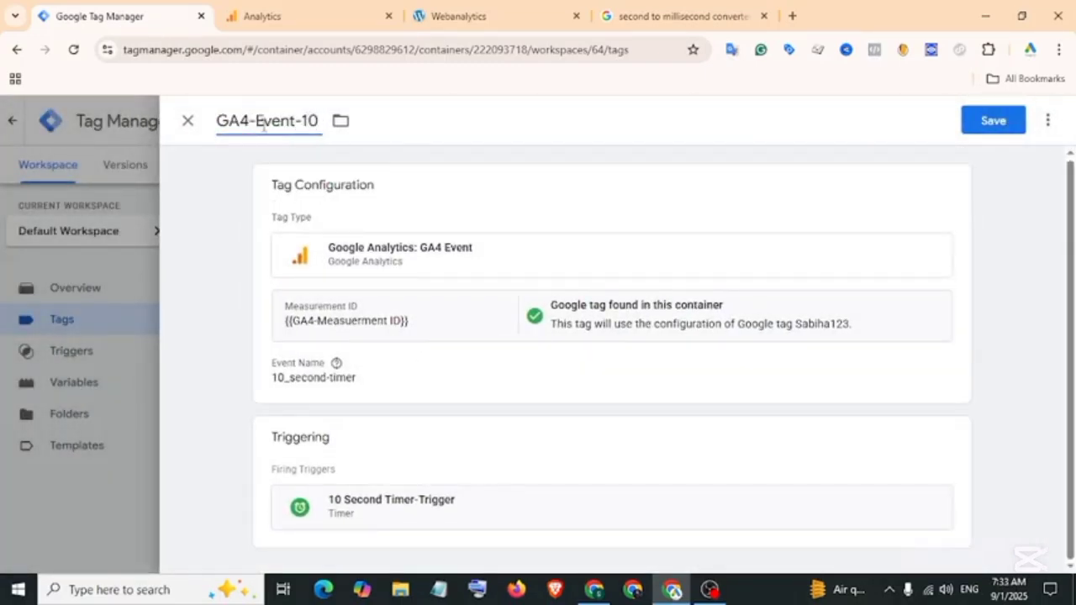
type(" Timer-Tag")
left_click(993, 120)
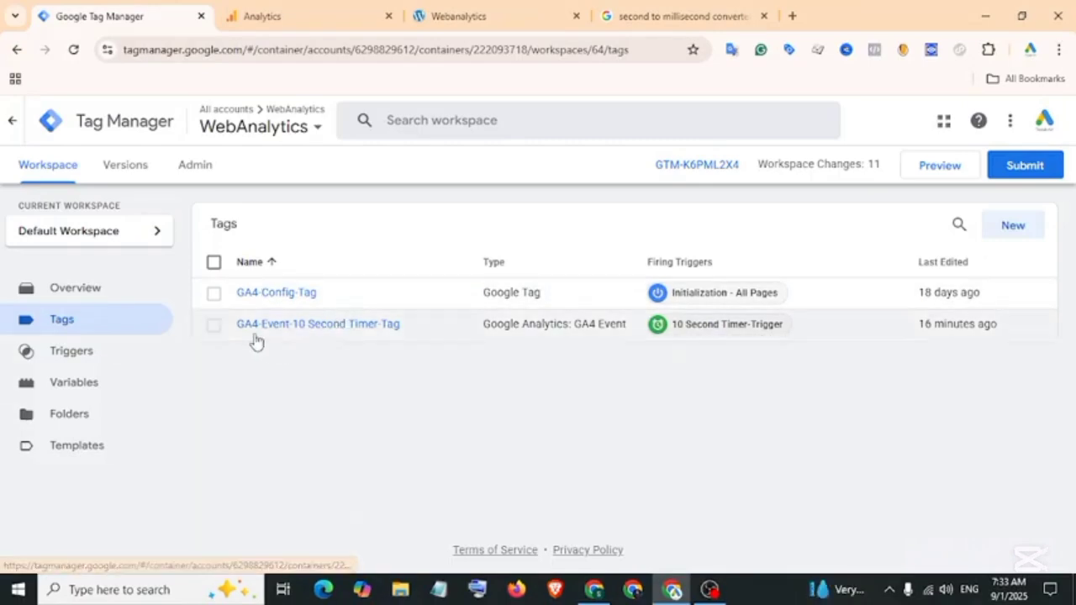
- Duplicate the GA4-Event-10 Second Timer-Tag and rename the copy GA4-Event-30 Second Timer-Tag
left_click(381, 334)
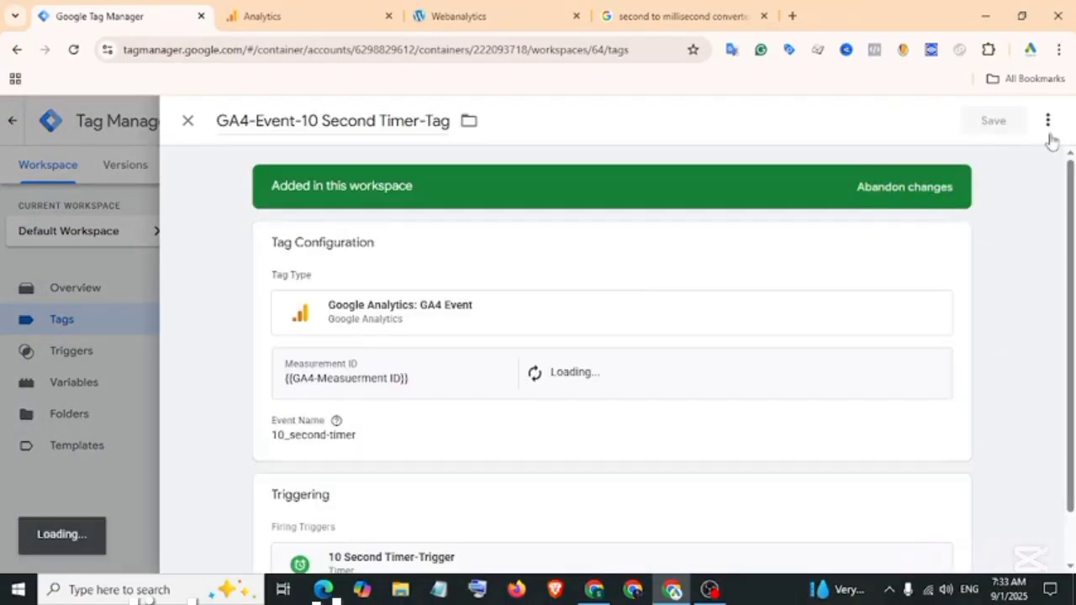
left_click(1049, 122)
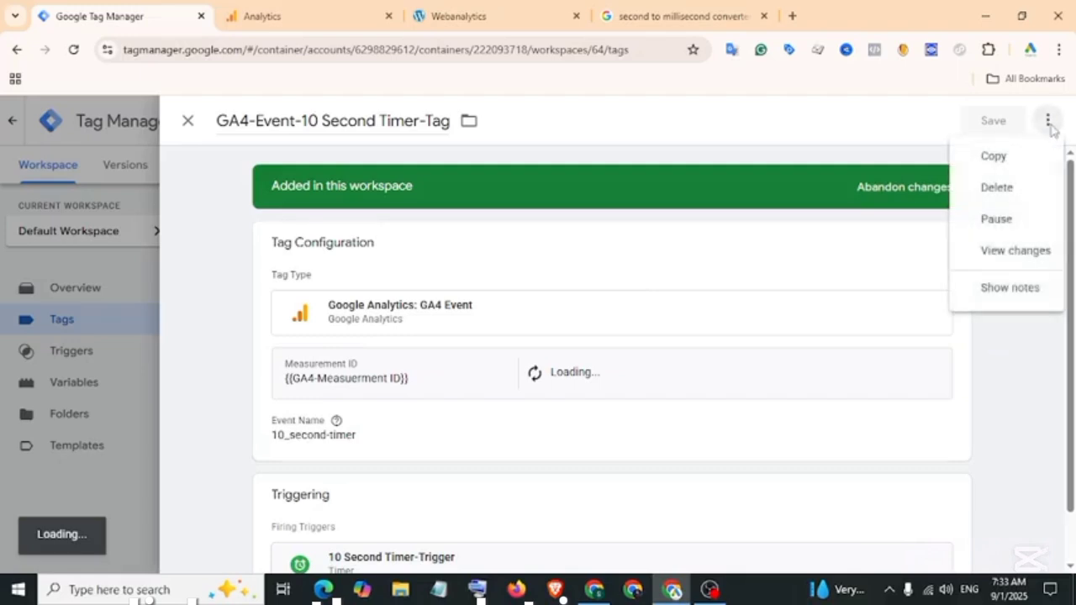
left_click(1004, 159)
left_click_drag(273, 123, 218, 127)
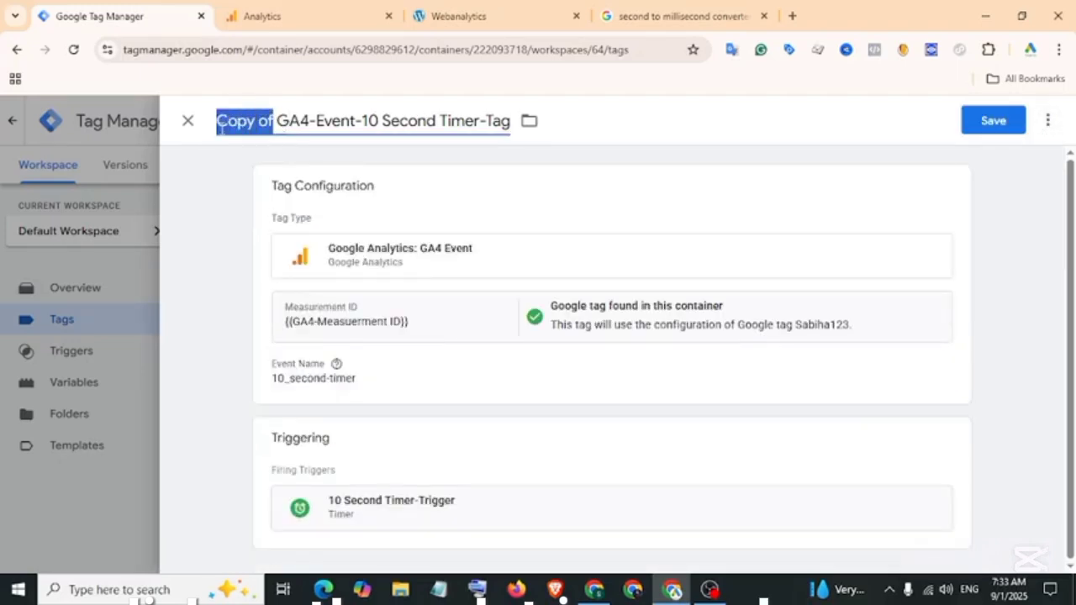
key("BackSpace")
key("Delete")
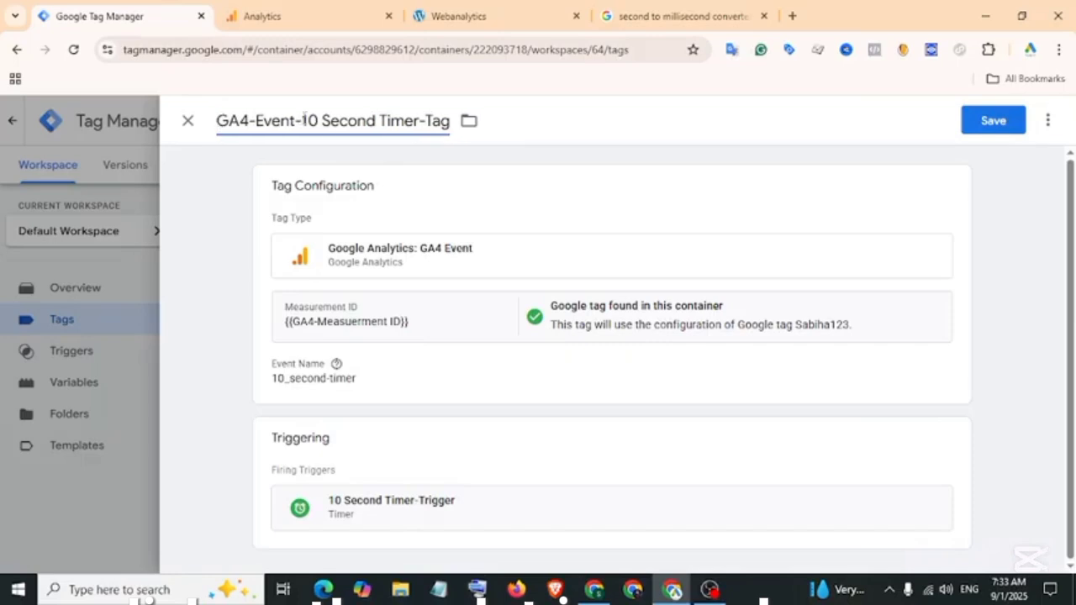
left_click(311, 122)
key("BackSpace")
type("3")
- Change the copied tag's event name to 30_second-timer
left_click(312, 217)
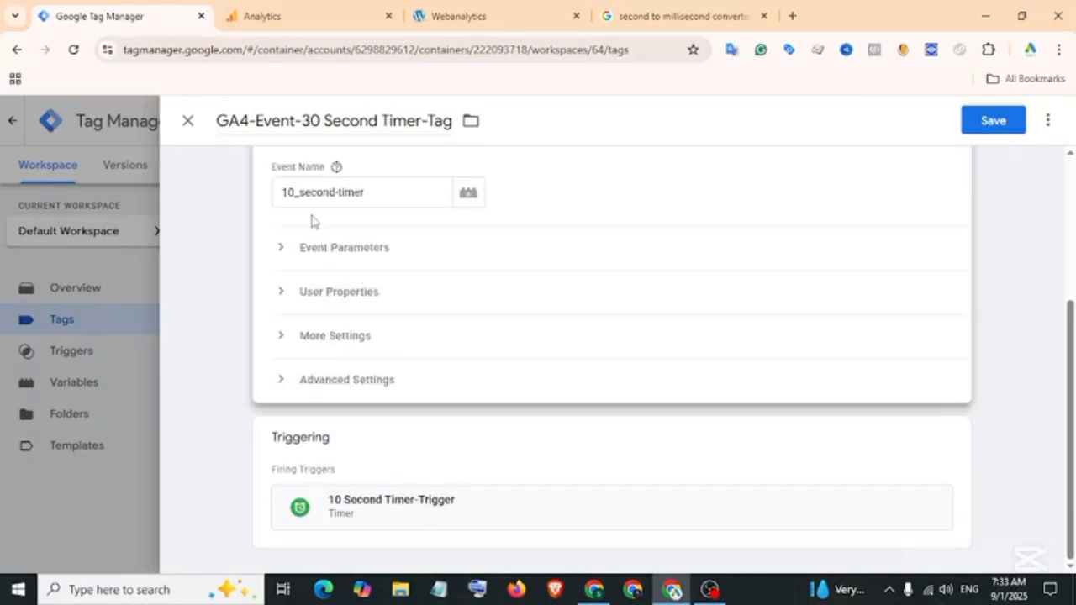
left_click(291, 272)
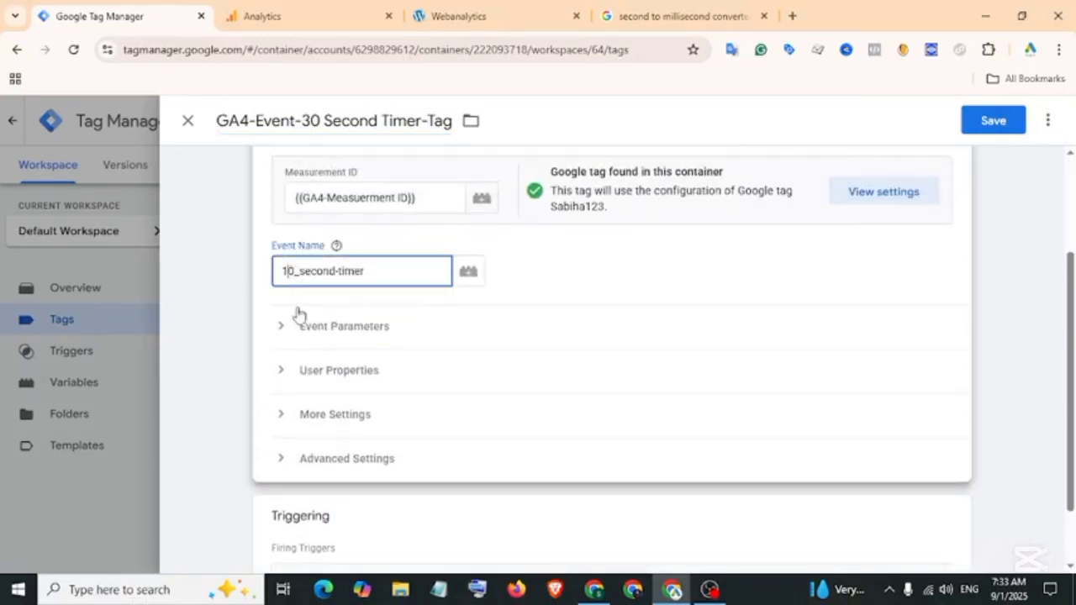
key("BackSpace")
type("3")
- Open the tag's 10 Second Timer-Trigger, duplicate it and name the copy 30 Second Timer-Trigger
scroll(376, 476, "down", 1)
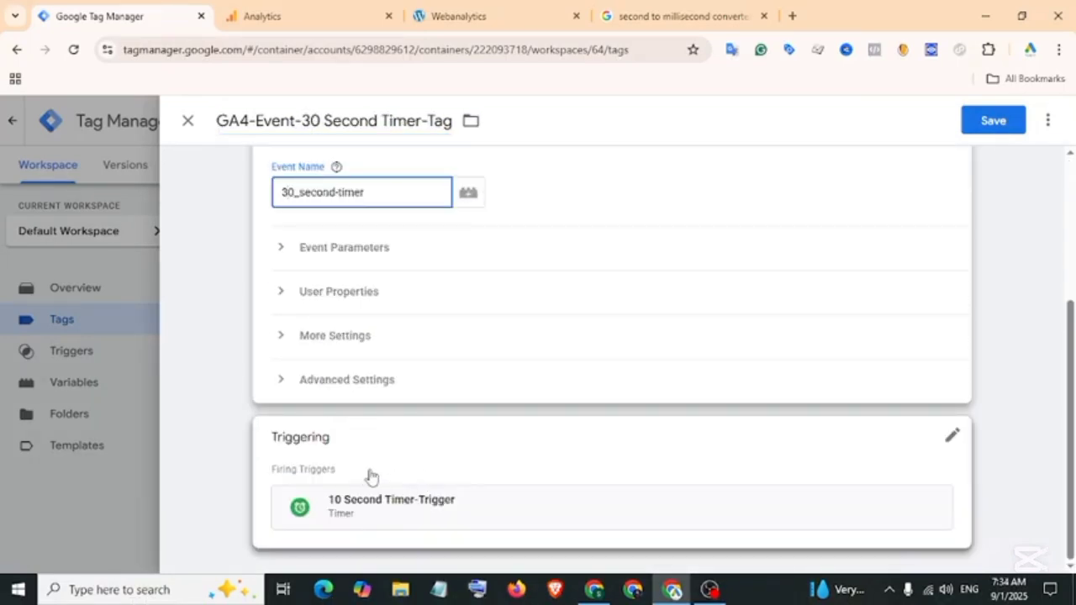
left_click(396, 476)
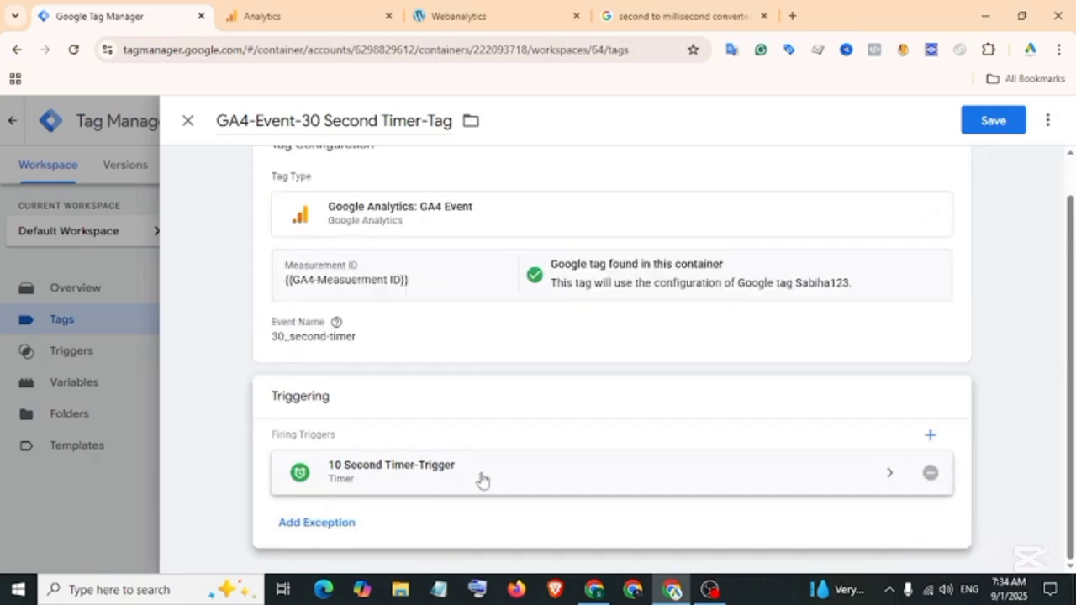
left_click(482, 479)
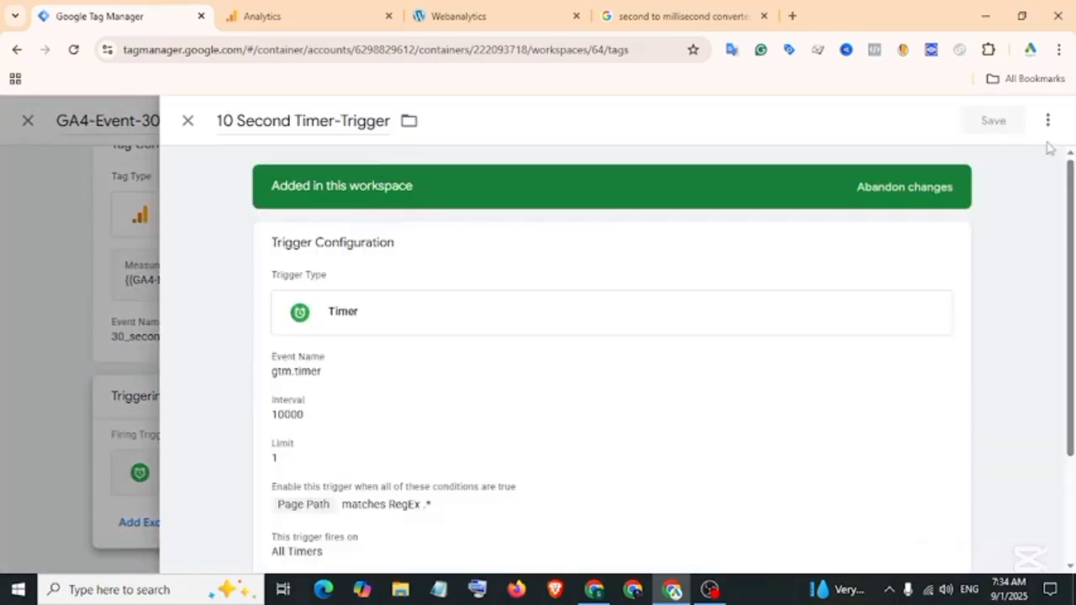
left_click(1048, 124)
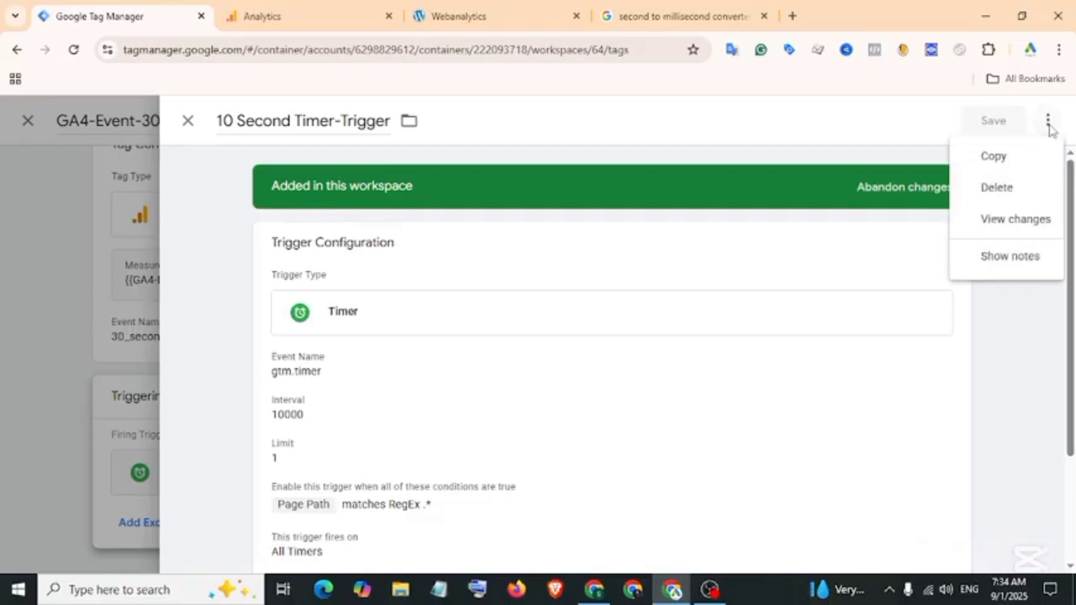
left_click(994, 156)
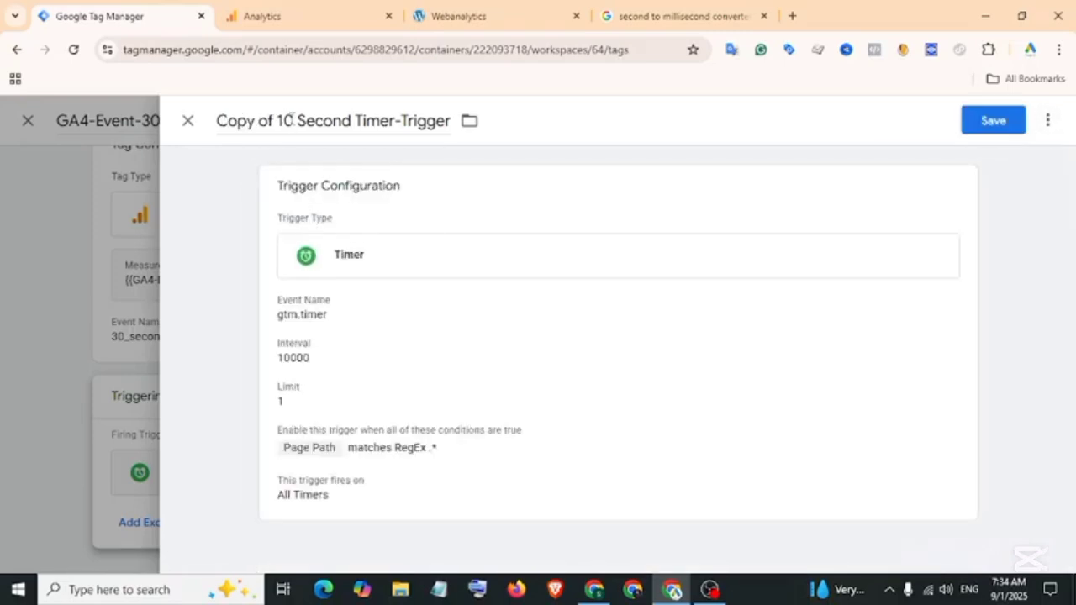
left_click_drag(288, 119, 209, 140)
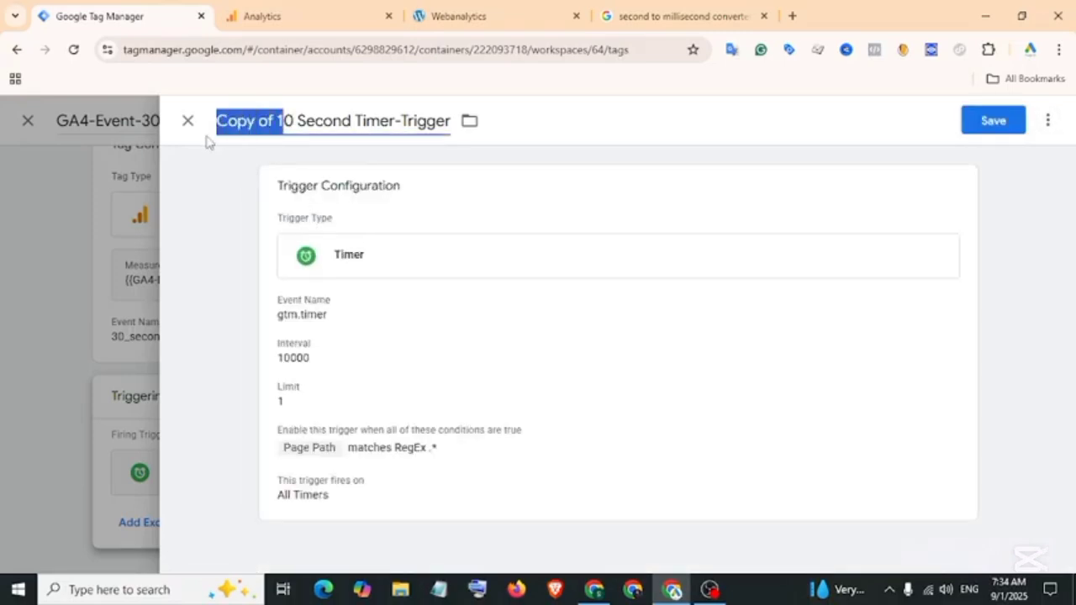
key("BackSpace")
type("3")
- Start editing the new trigger's interval, then convert 30 seconds to milliseconds in the Google converter and copy the result
left_click(326, 357)
left_click_drag(319, 411, 282, 411)
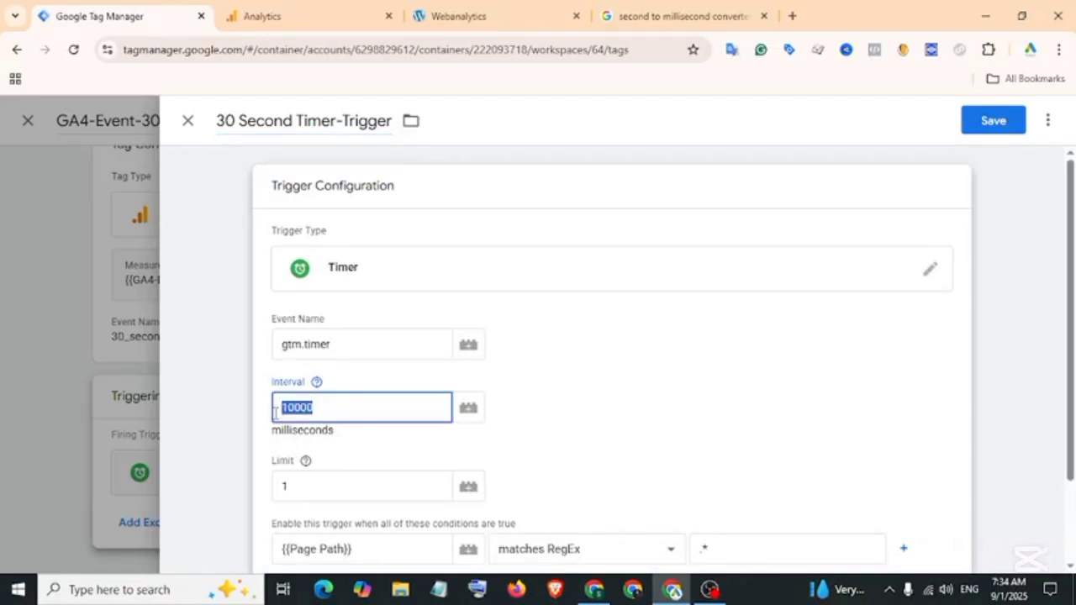
left_click(686, 16)
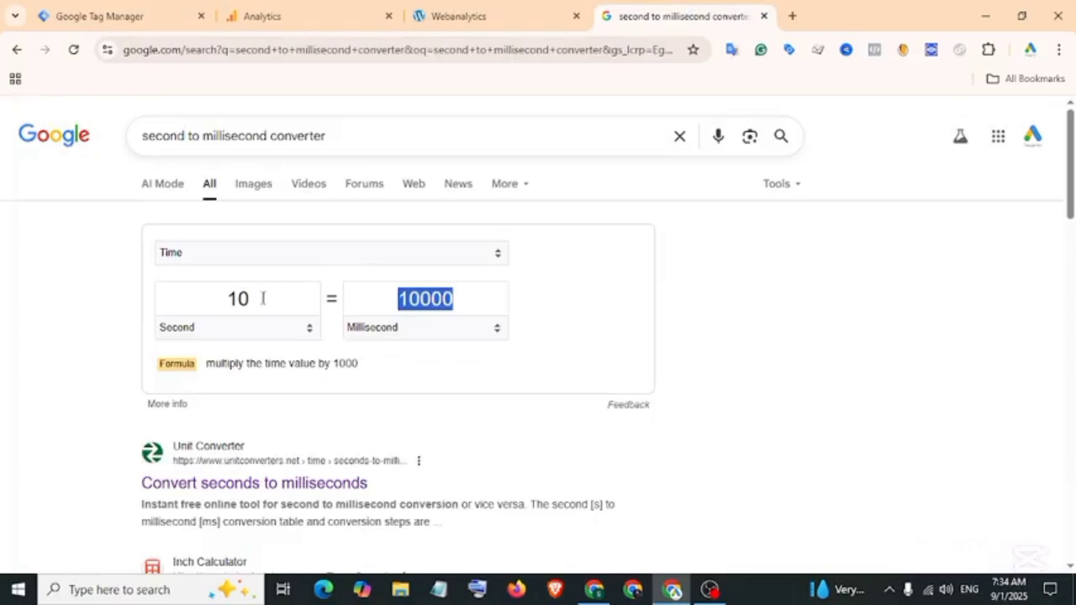
left_click_drag(263, 299, 214, 299)
type("30")
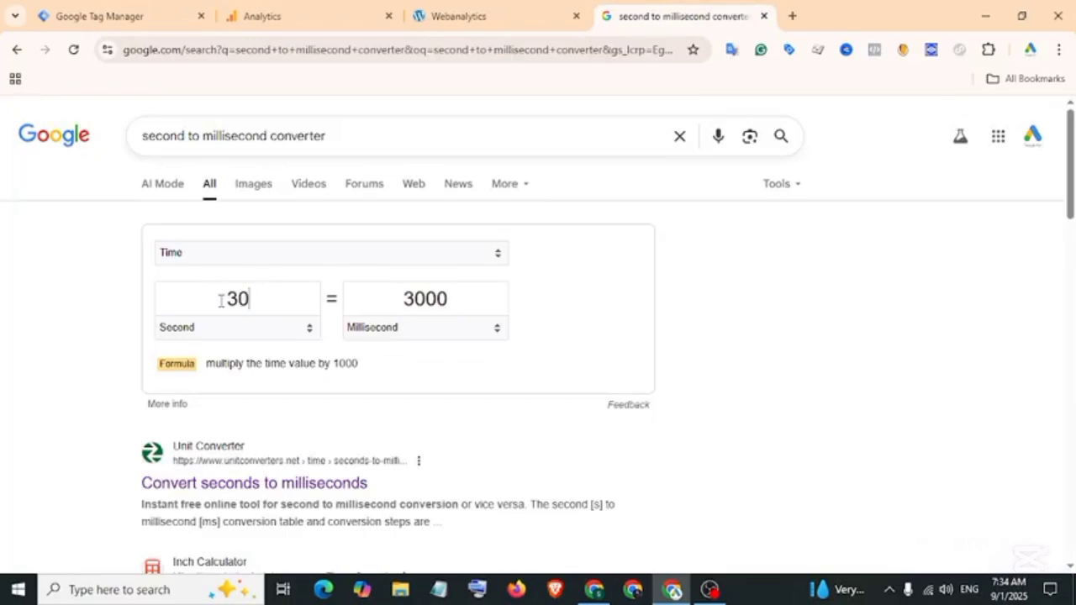
left_click_drag(454, 298, 397, 299)
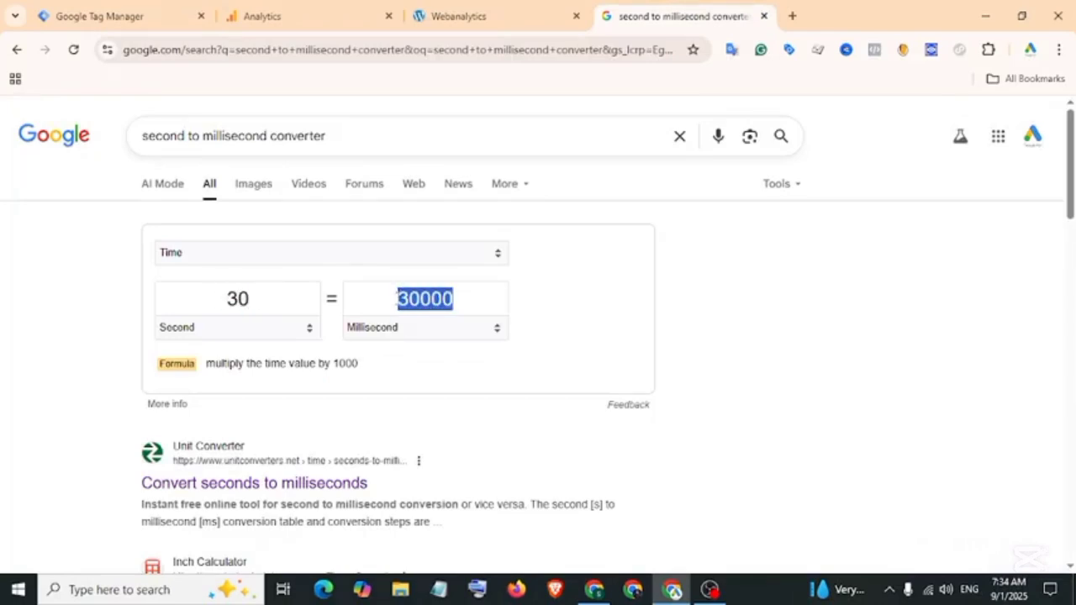
- Return to Tag Manager, set the trigger's interval to 30000 milliseconds, and save both the trigger and the 30-second tag
left_click(99, 16)
key("ctrl+v")
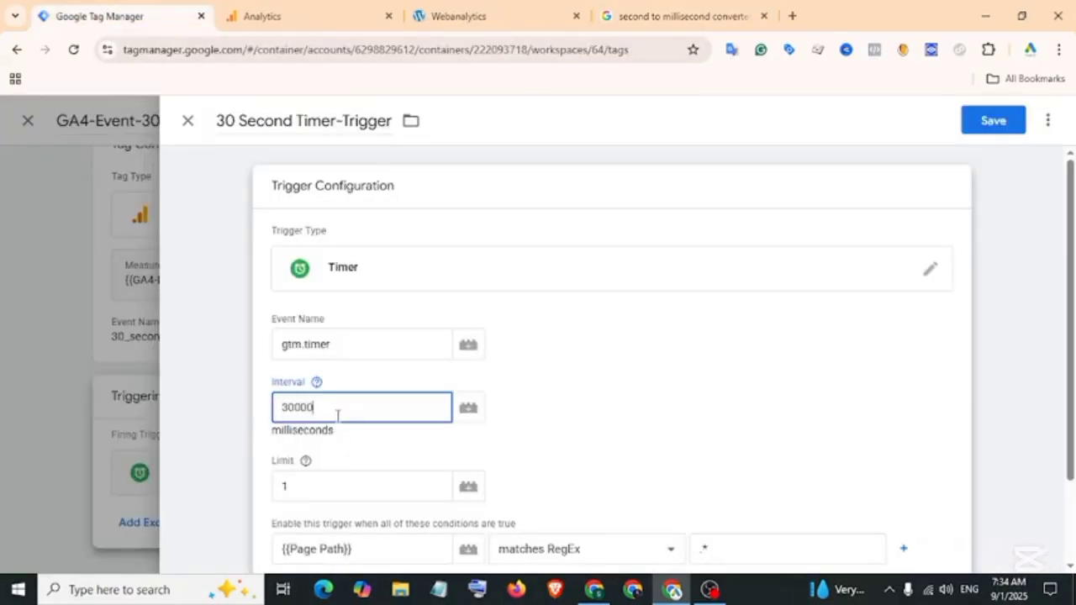
scroll(312, 459, "down", 1)
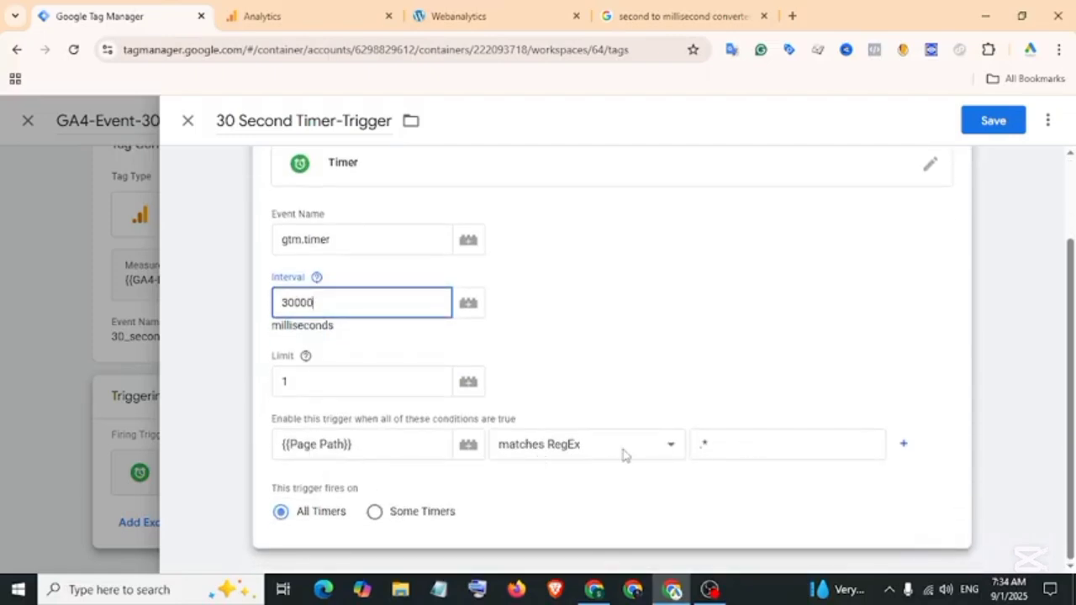
scroll(601, 454, "up", 1)
left_click(993, 127)
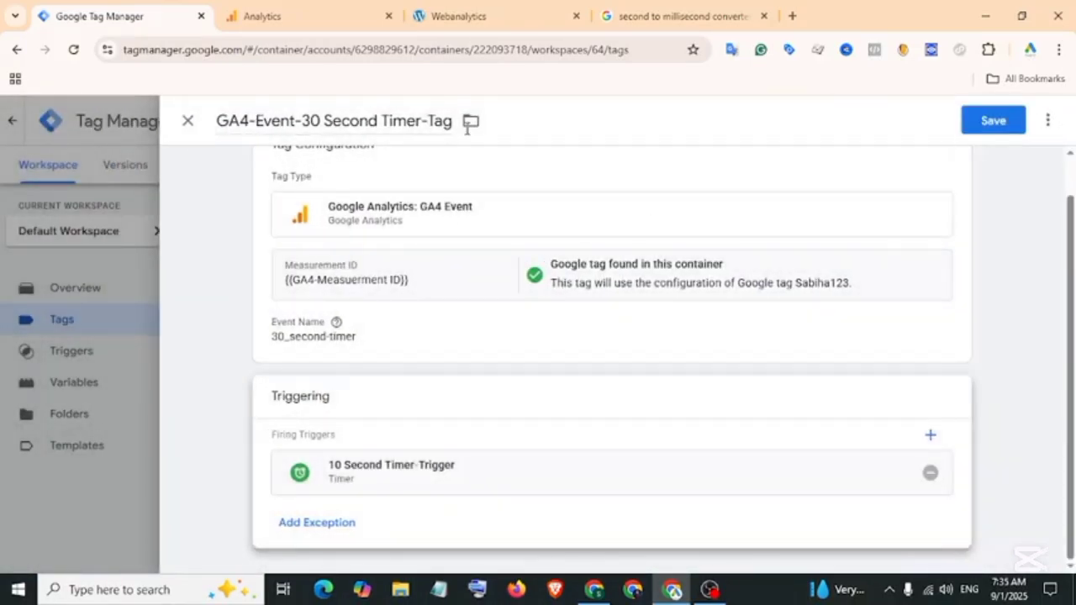
left_click(1012, 128)
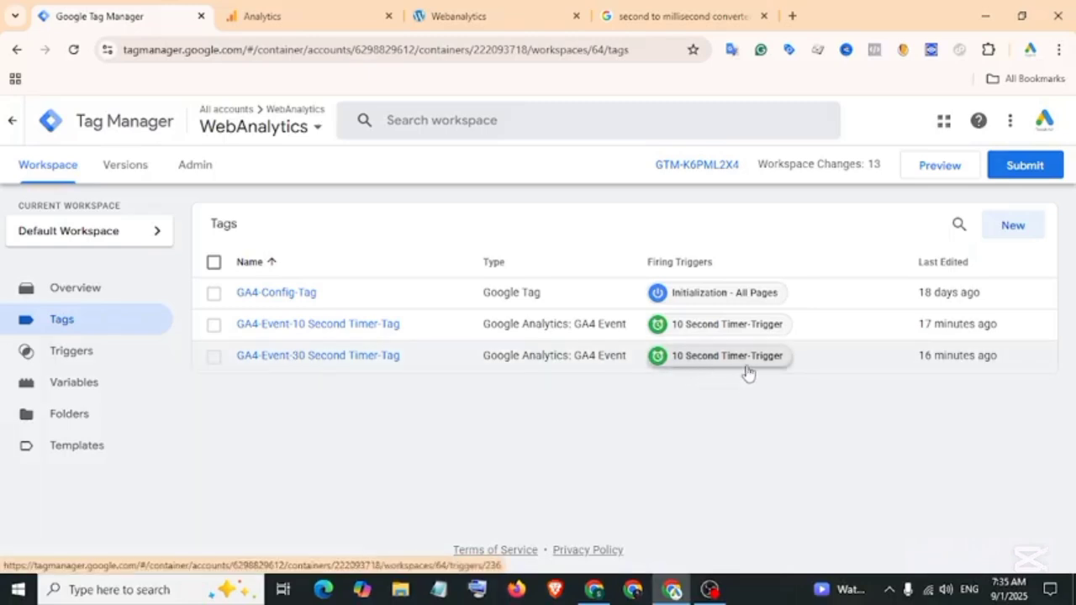
- Replace the firing trigger of GA4-Event-30 Second Timer-Tag with 30 Second Timer-Trigger and save the tag
left_click(359, 357)
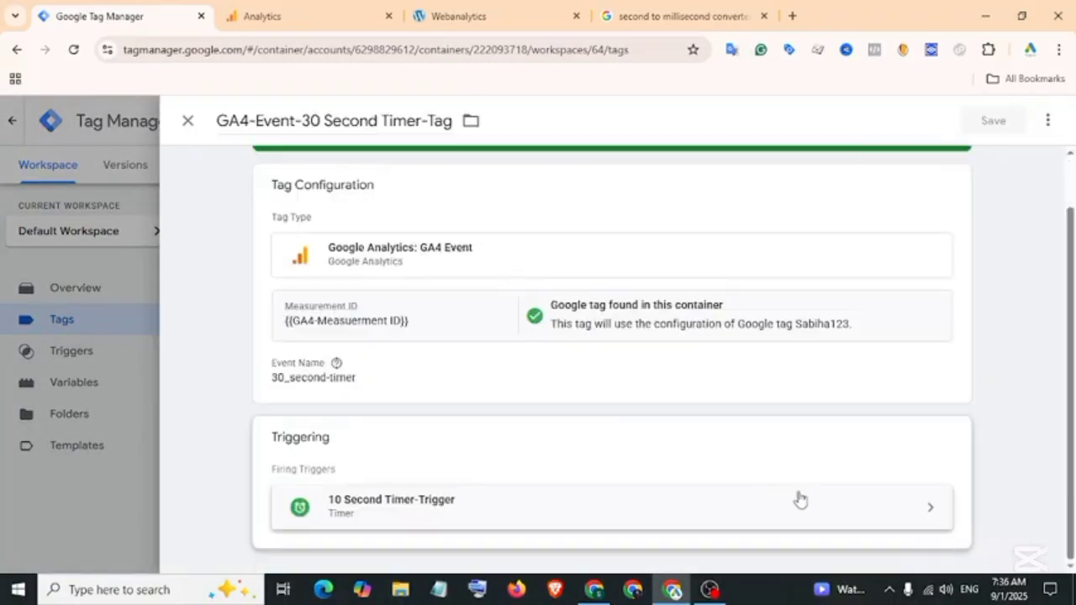
left_click(951, 447)
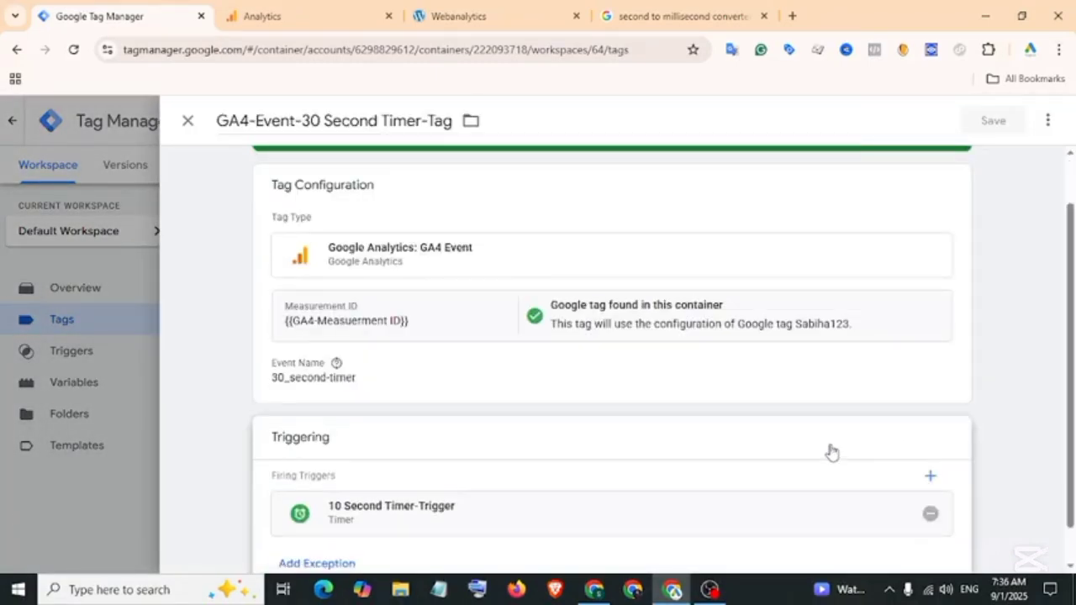
left_click(931, 476)
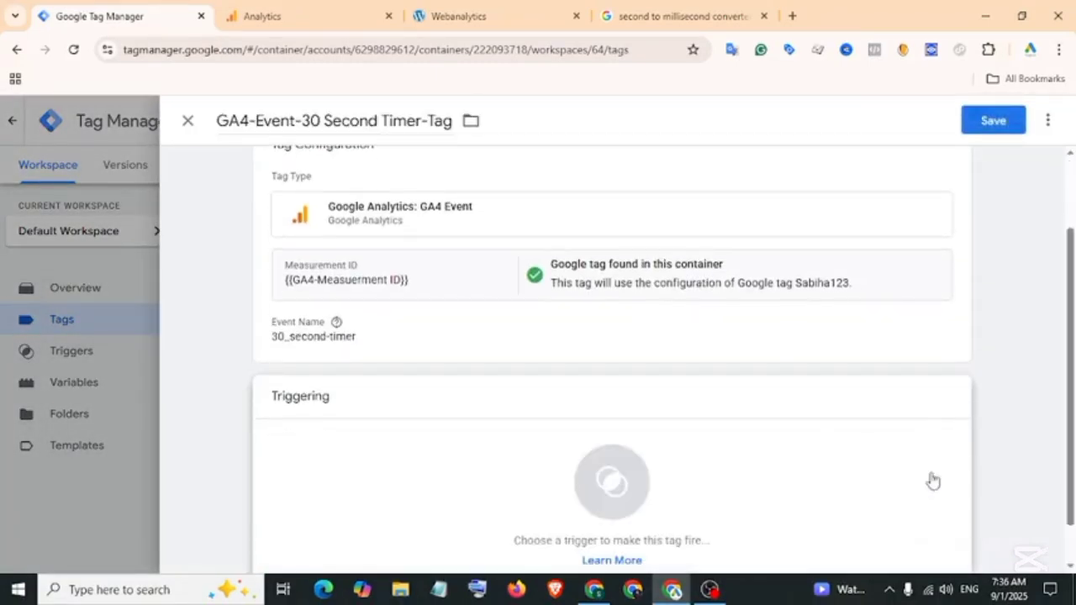
left_click(524, 432)
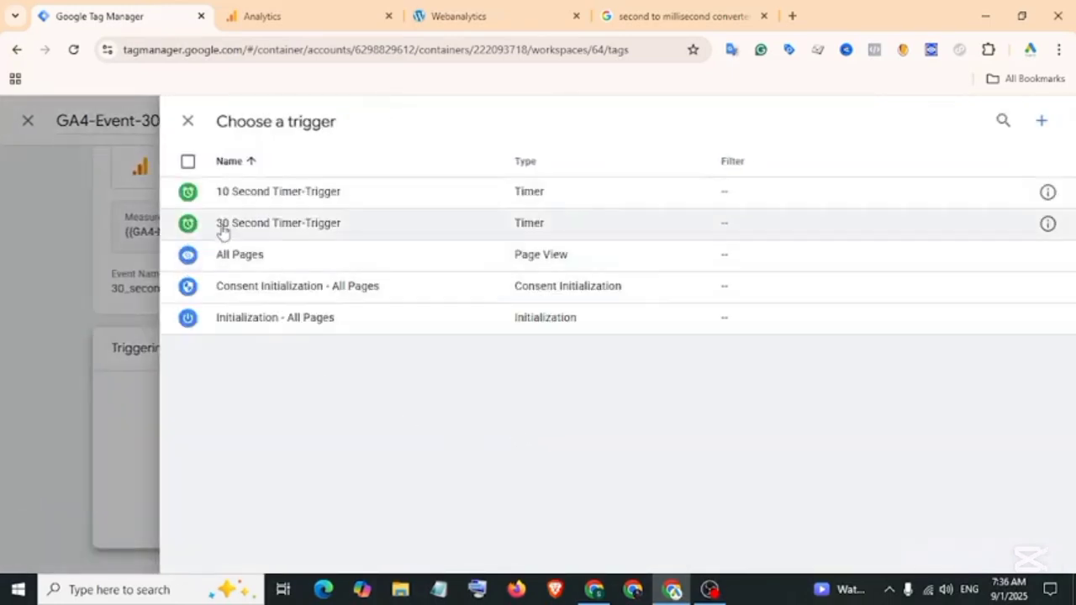
left_click(318, 226)
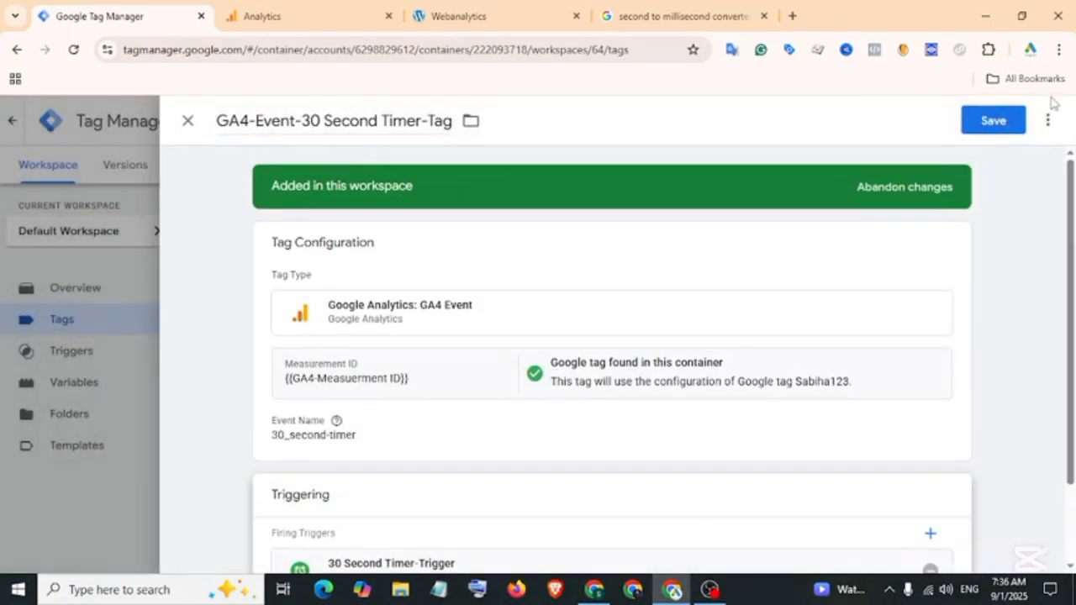
left_click(992, 120)
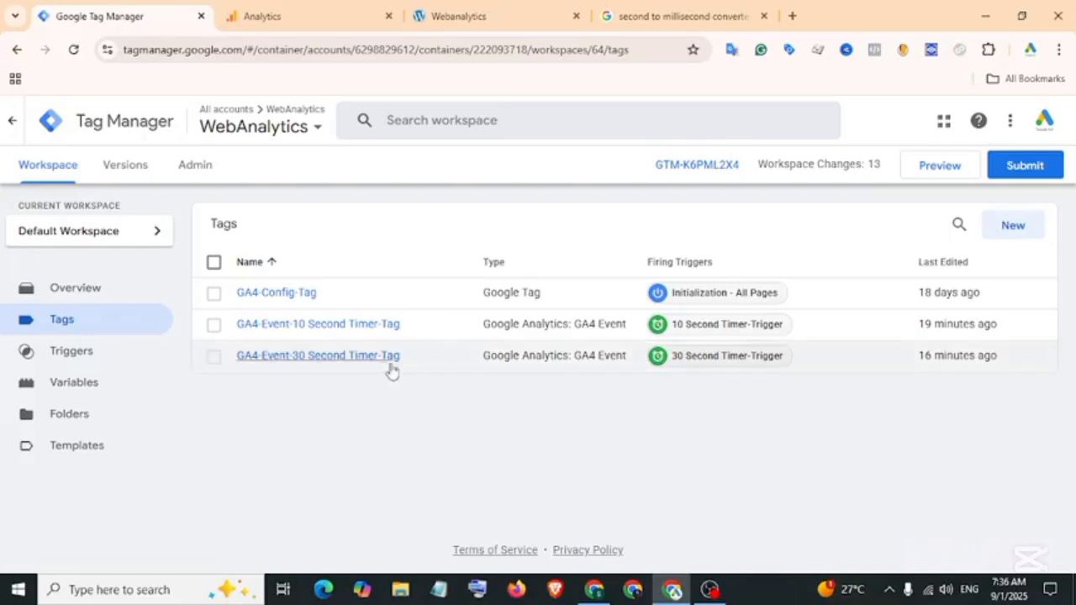
- Duplicate GA4-Event-30 Second Timer-Tag and rename the copy GA4-Event-60 Second Timer-Tag
left_click(291, 355)
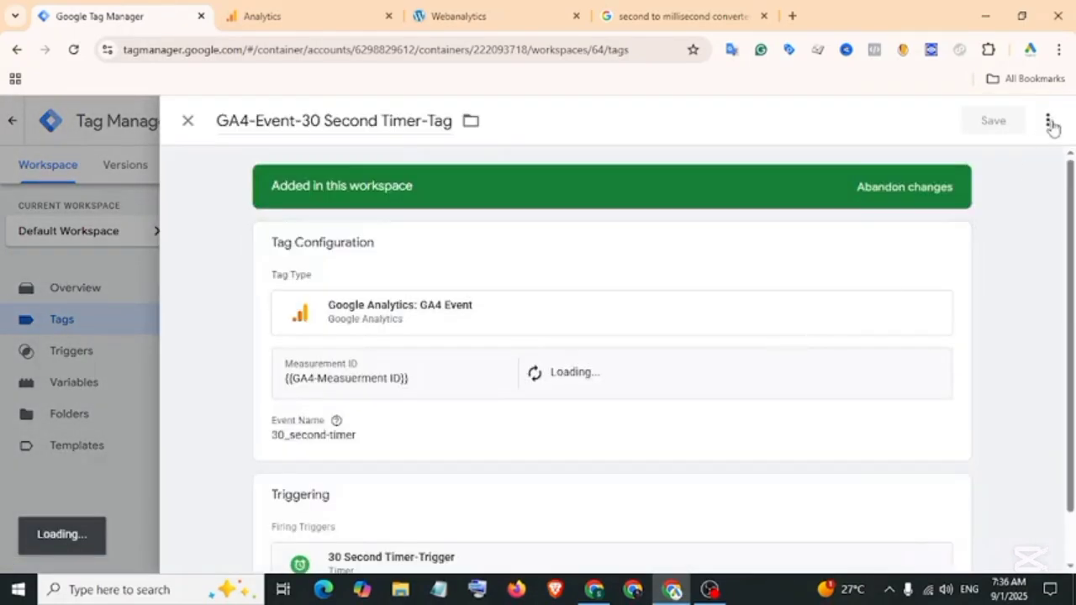
left_click(1047, 120)
left_click(1000, 162)
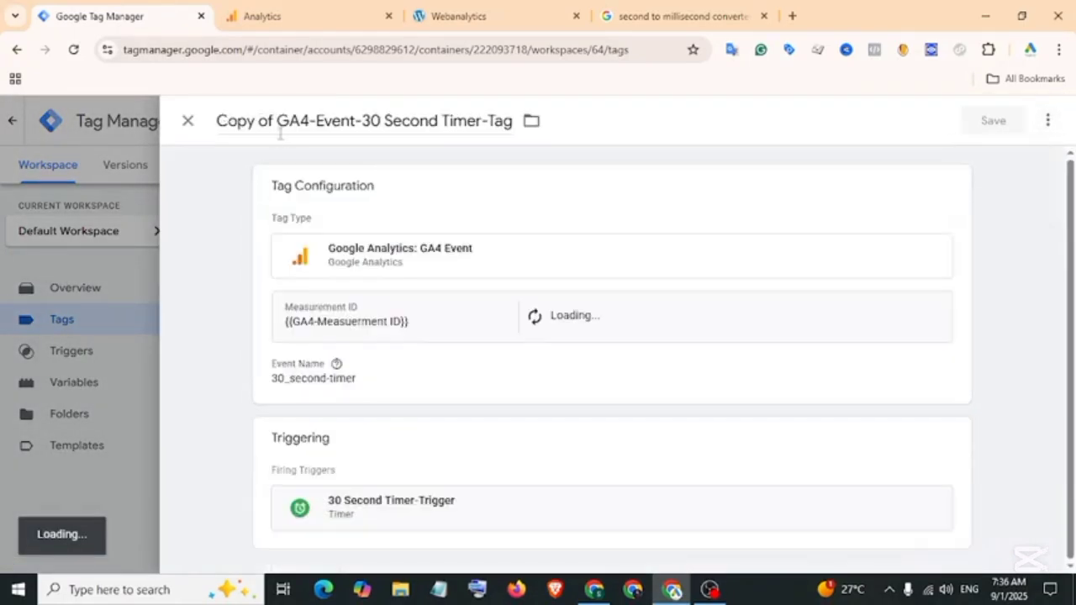
left_click_drag(279, 126, 186, 146)
key("BackSpace")
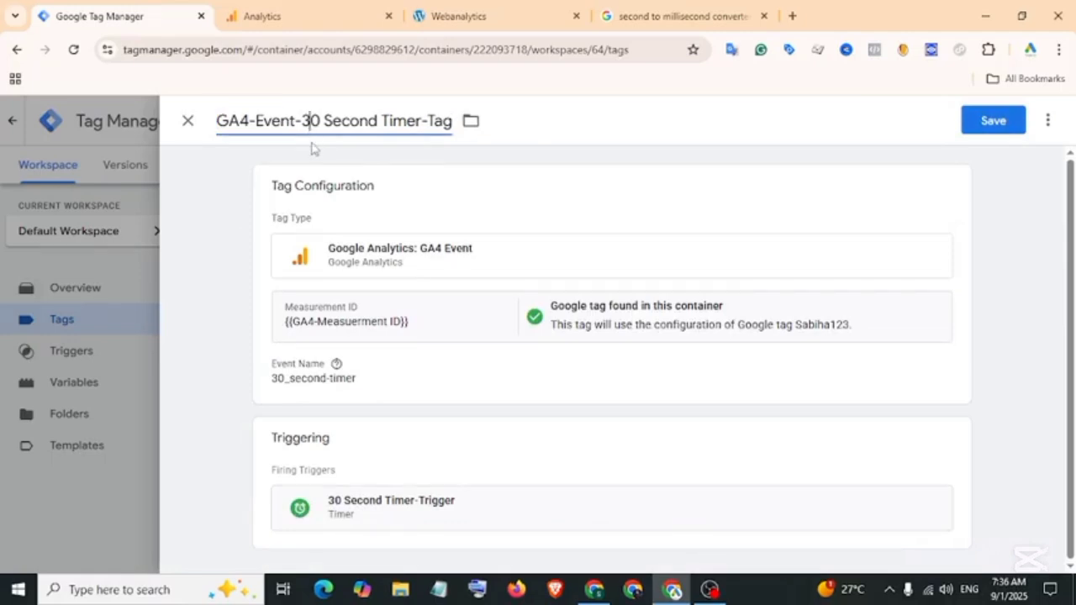
key("BackSpace")
type("6")
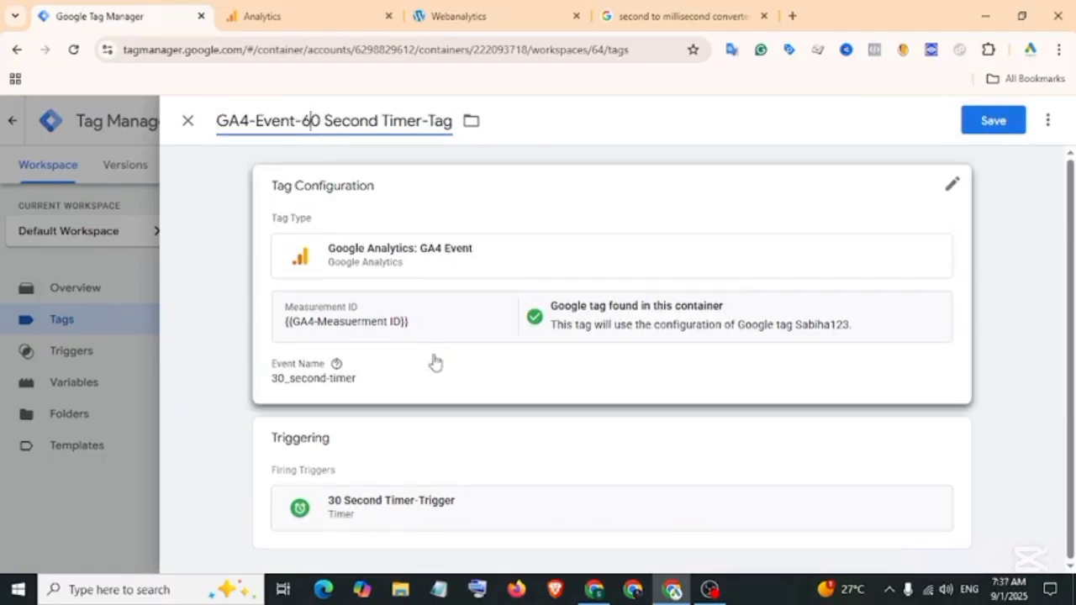
- Change the tag's event name to 60_second-timer
left_click(434, 361)
left_click(287, 424)
key("BackSpace")
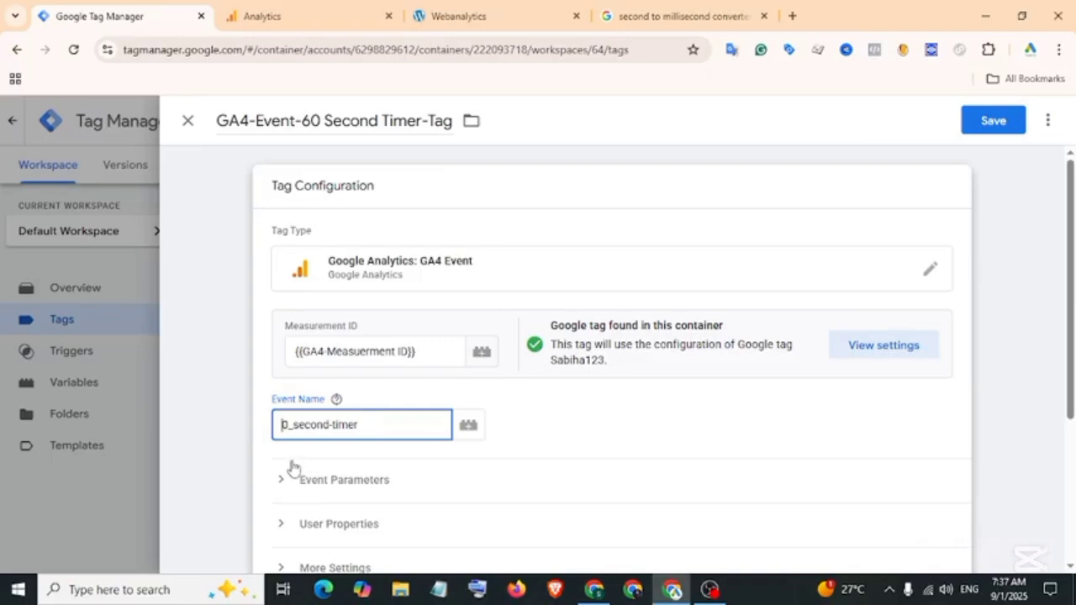
type("6")
- Open the tag's 30 Second Timer-Trigger, duplicate it, and rename the copy 60 Second Timer-Trigger
scroll(411, 380, "down", 3)
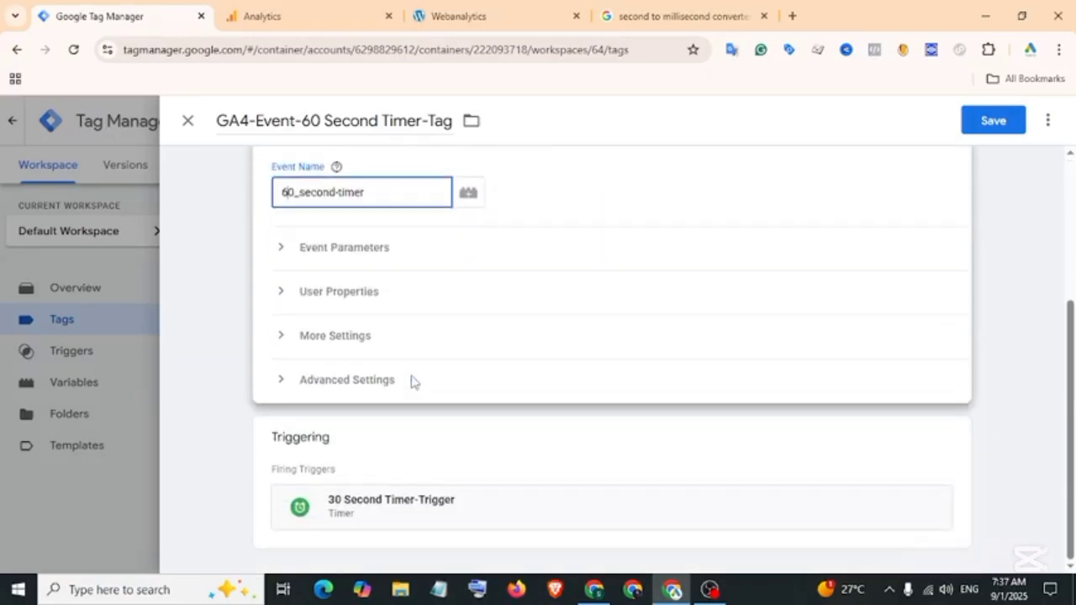
scroll(433, 480, "up", 1)
scroll(421, 473, "down", 1)
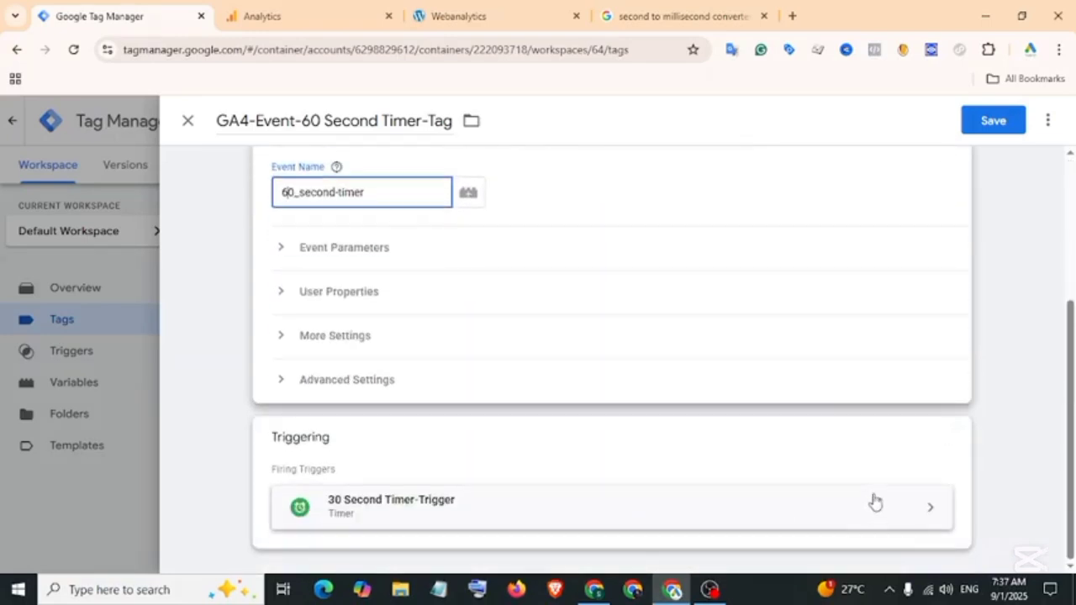
left_click(918, 460)
left_click(816, 467)
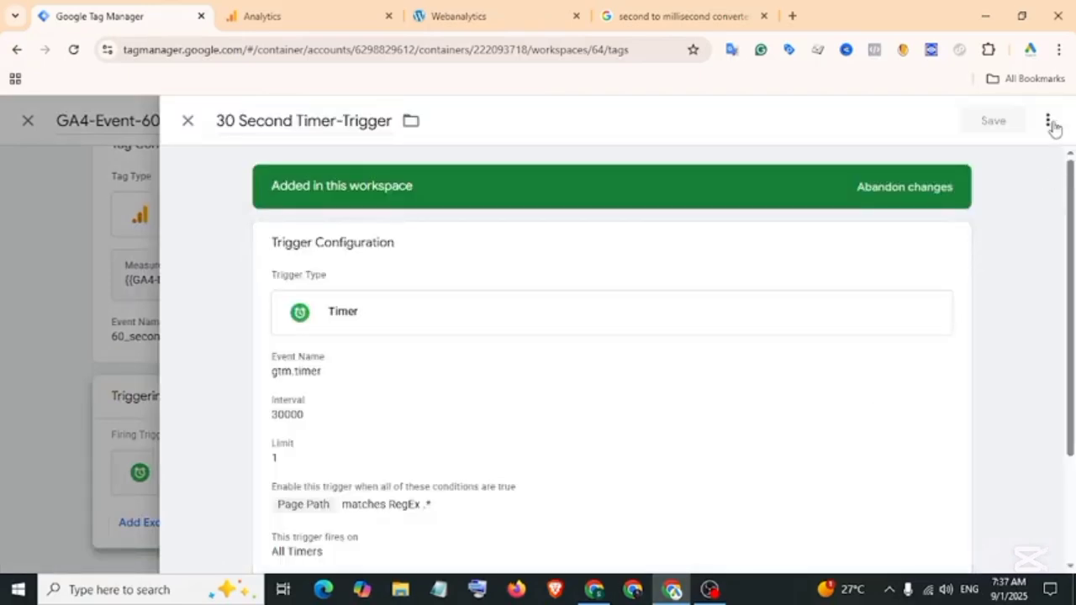
left_click(1047, 120)
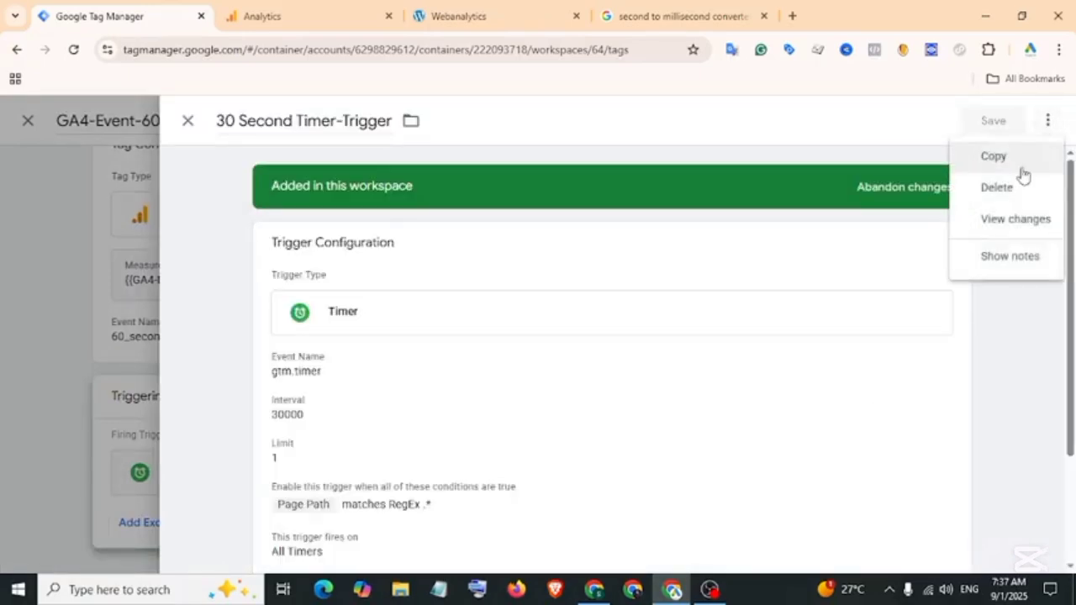
left_click(994, 156)
left_click_drag(285, 122, 193, 143)
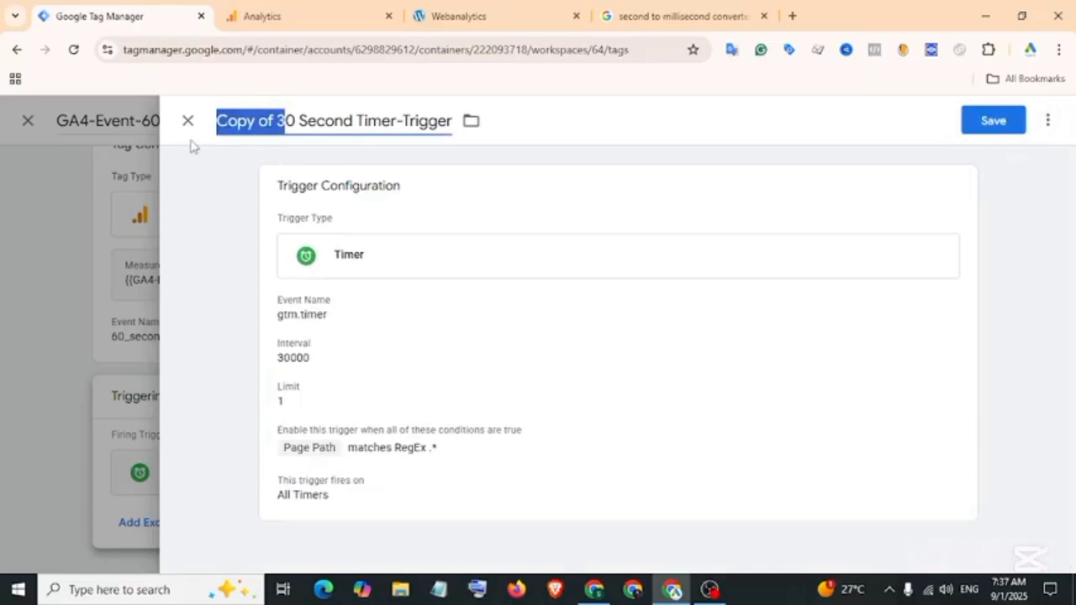
key("BackSpace")
type("6")
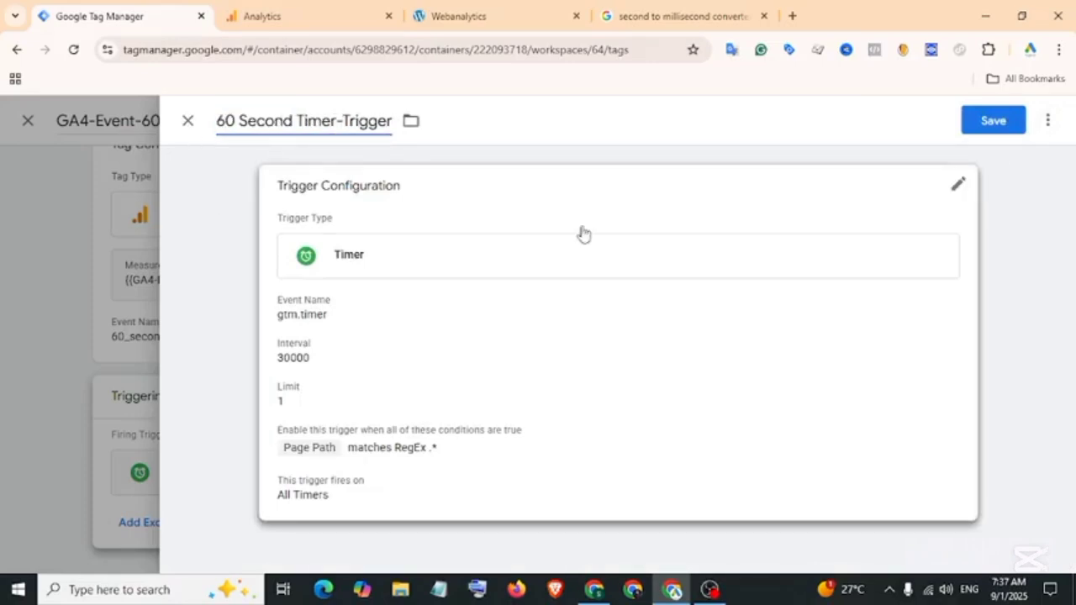
- Start editing the new trigger's configuration, then convert 60 seconds to milliseconds in the Google converter and copy the result
left_click(306, 376)
left_click(677, 6)
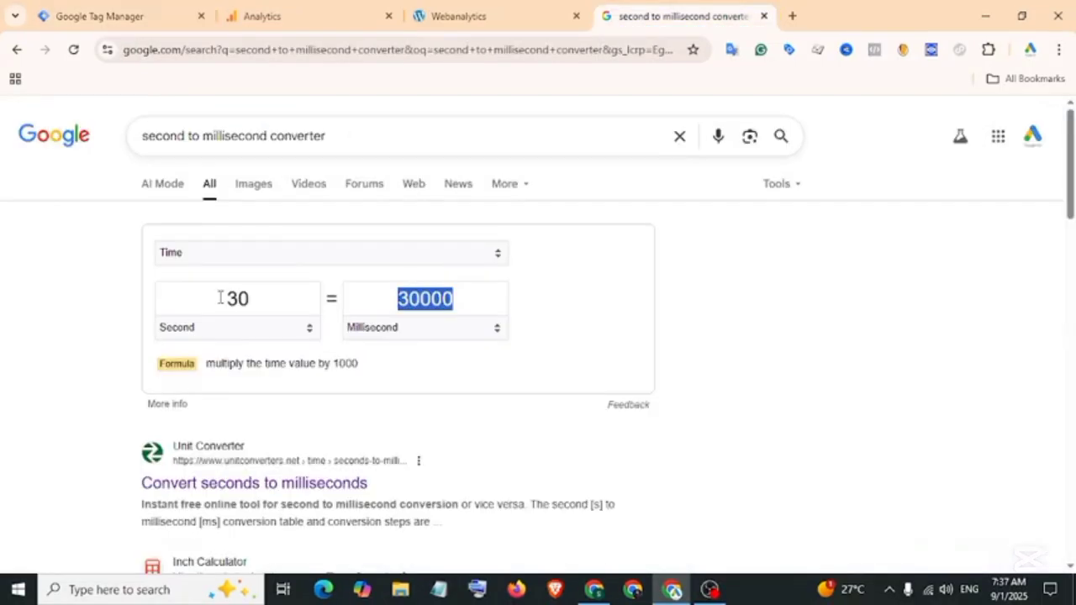
left_click_drag(221, 298, 263, 313)
type("60")
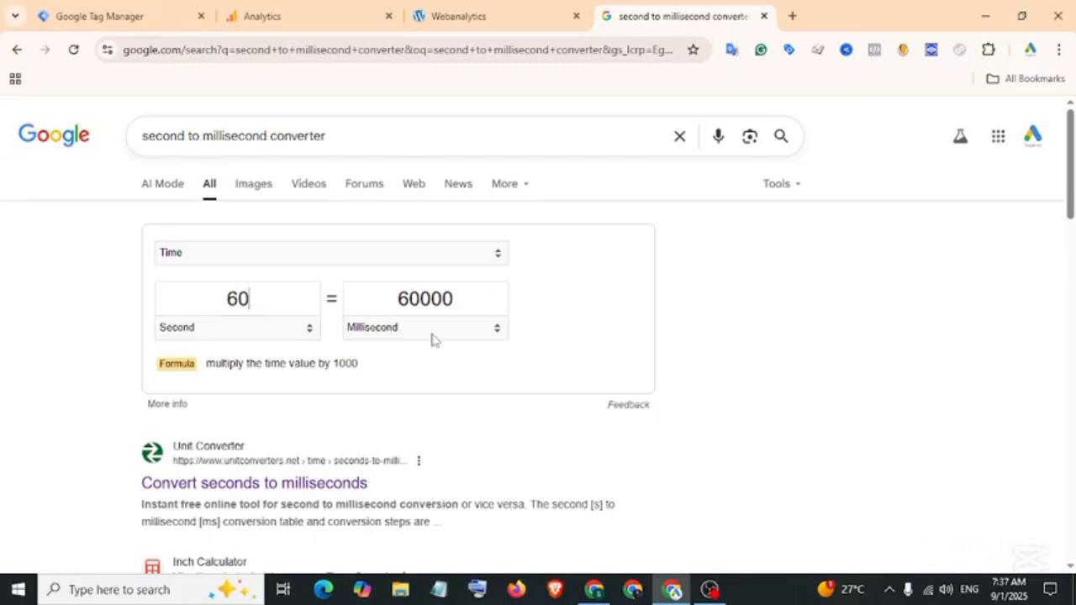
left_click_drag(460, 300, 401, 300)
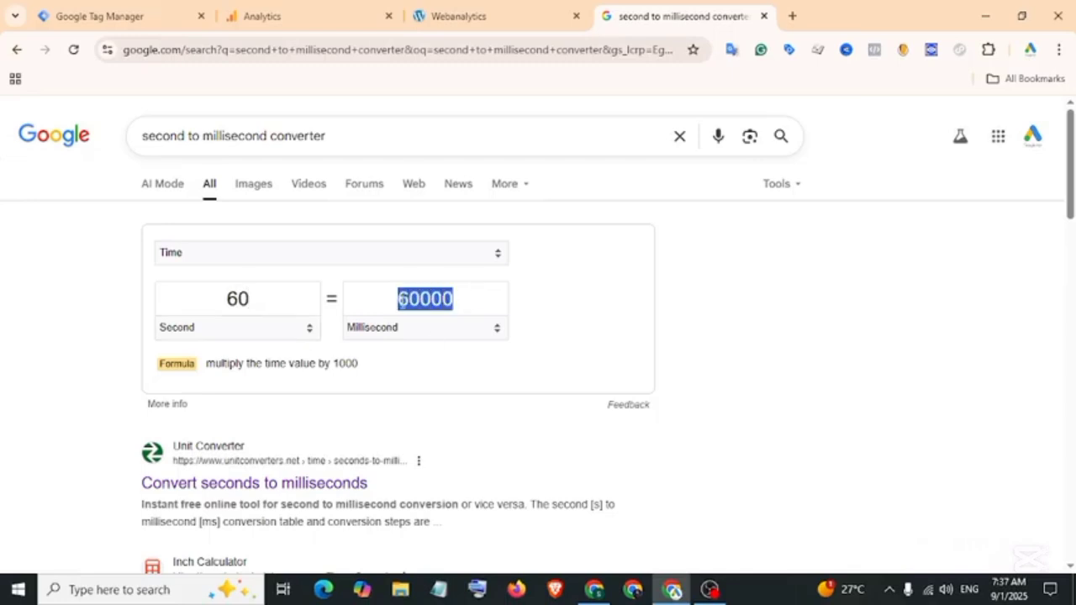
- Return to Tag Manager, set the interval of 60 Second Timer-Trigger to 60000 milliseconds, and save the trigger
left_click(171, 16)
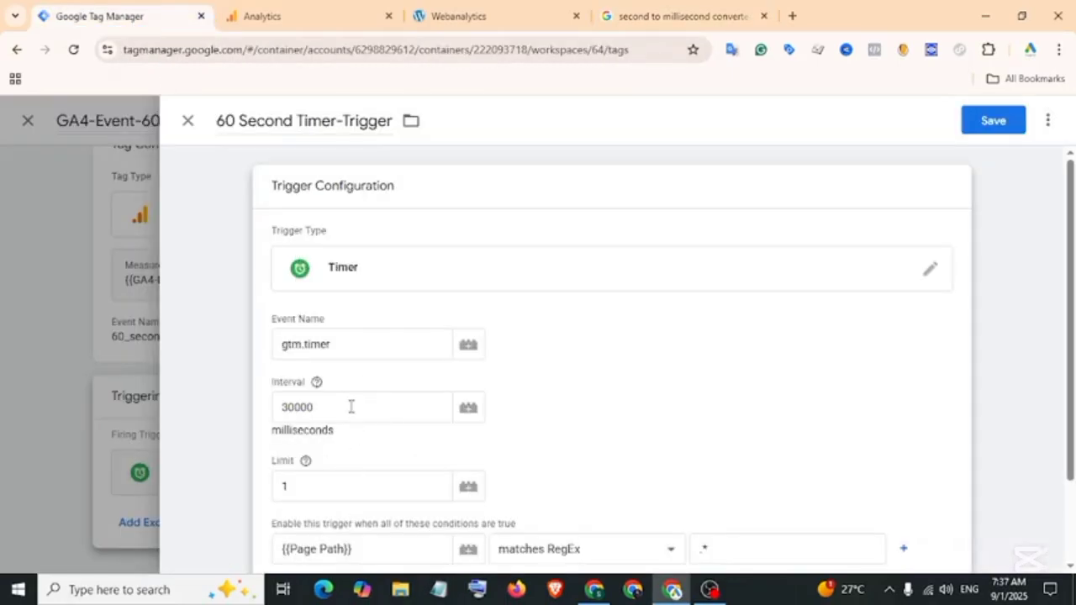
left_click_drag(351, 407, 308, 407)
type("60000")
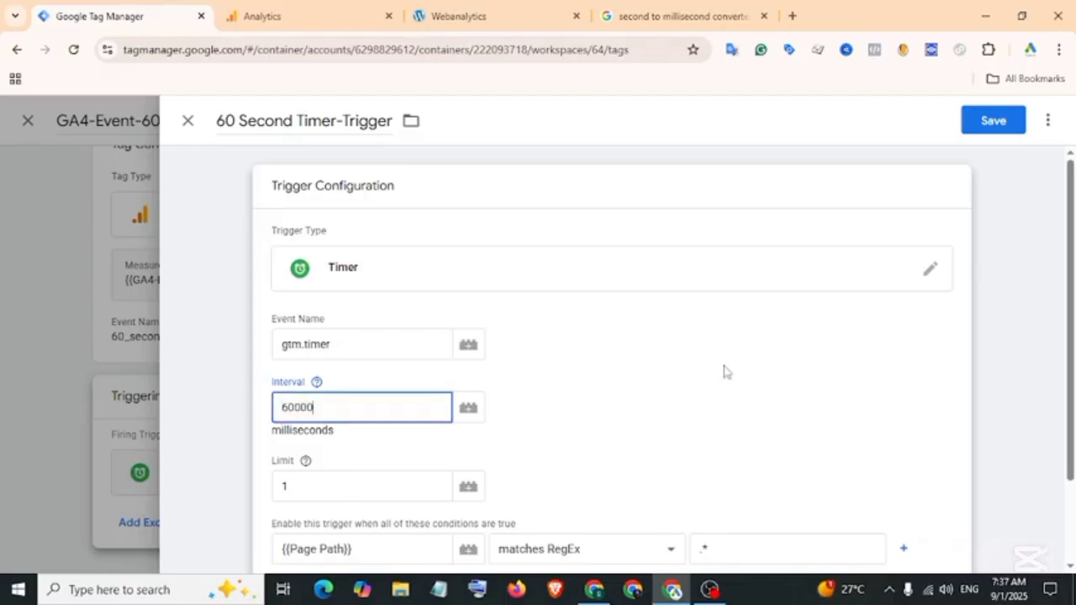
left_click(985, 122)
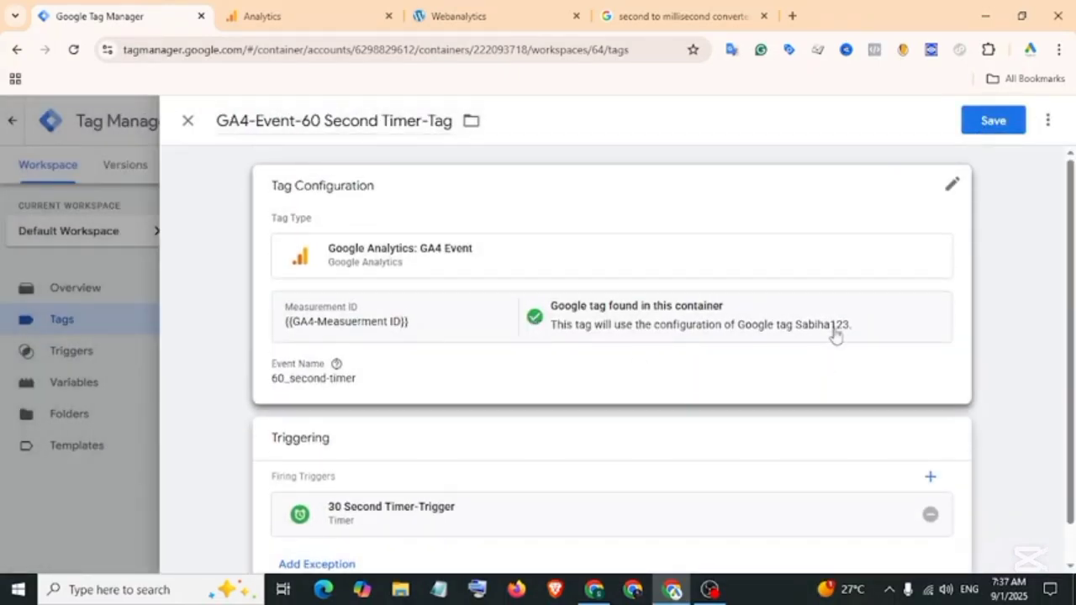
- Replace the firing trigger of GA4-Event-60 Second Timer-Tag with 60 Second Timer-Trigger and save the tag
left_click(932, 476)
left_click(901, 490)
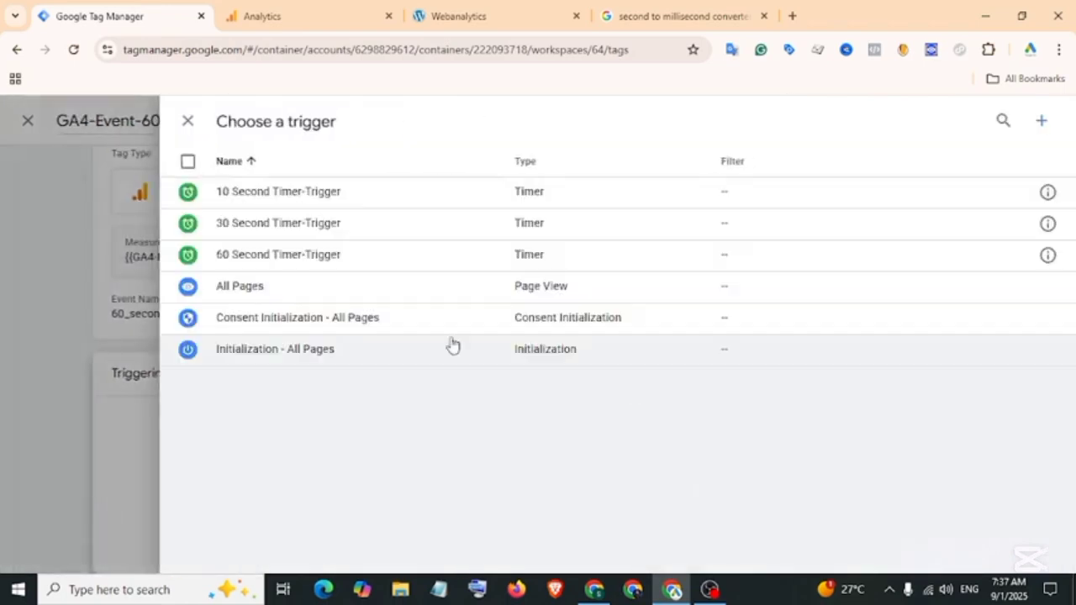
left_click(283, 254)
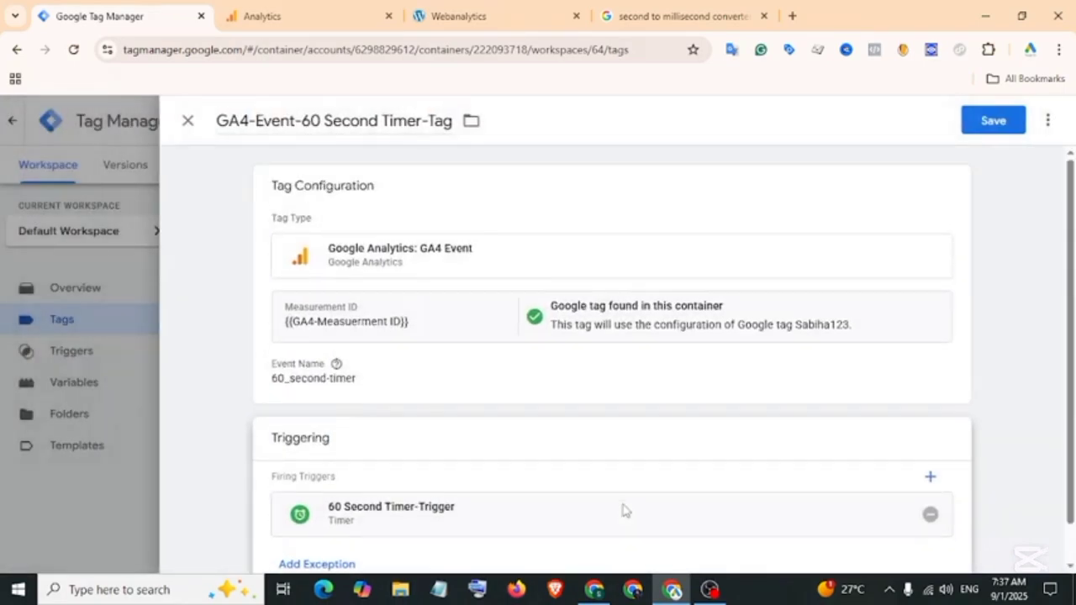
left_click(992, 122)
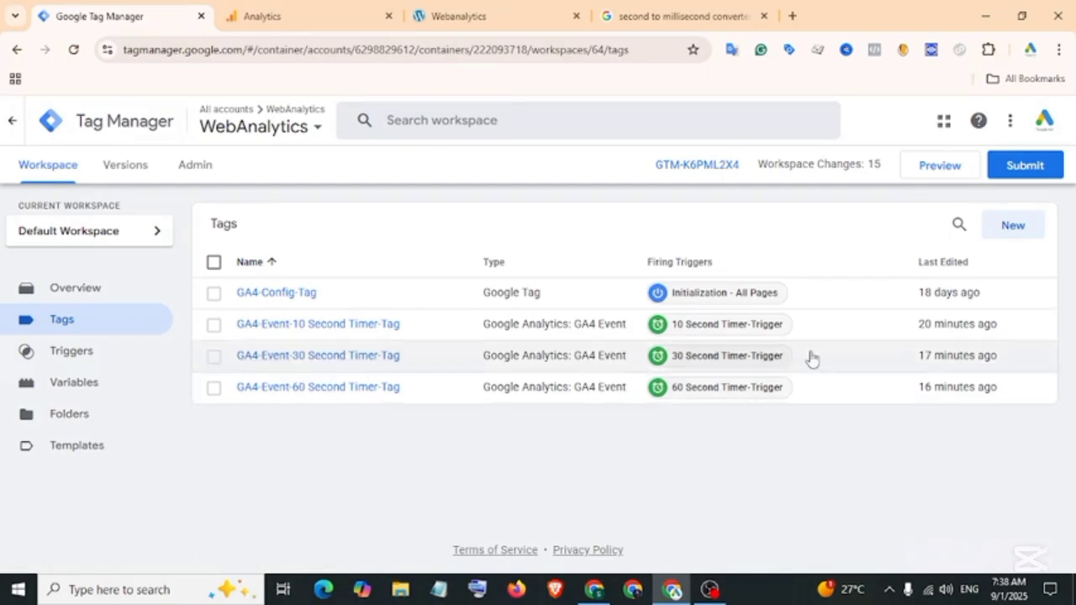
left_click(932, 172)
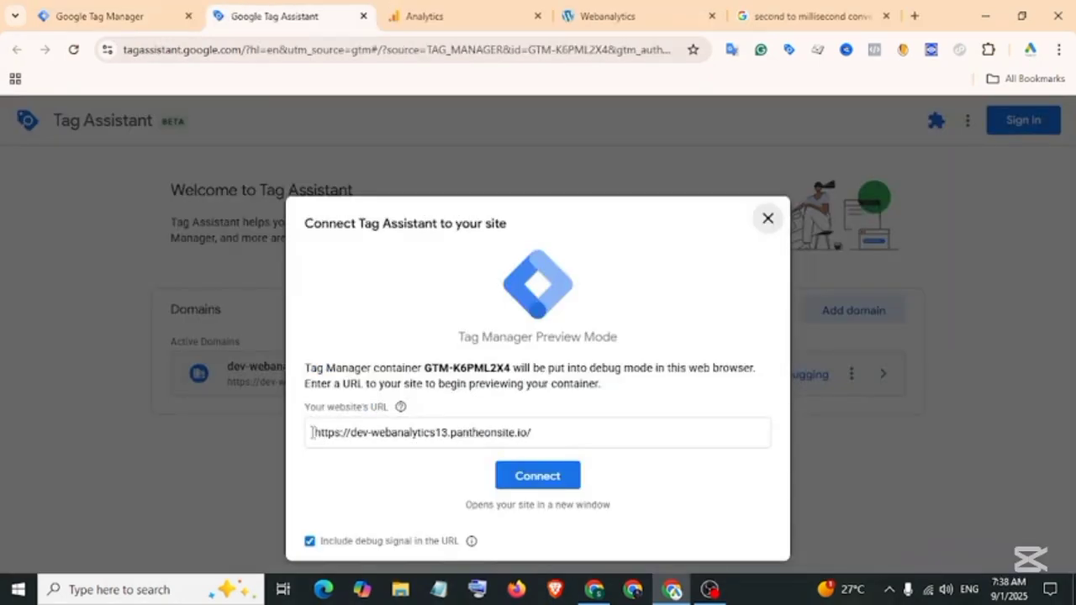
left_click_drag(312, 432, 535, 432)
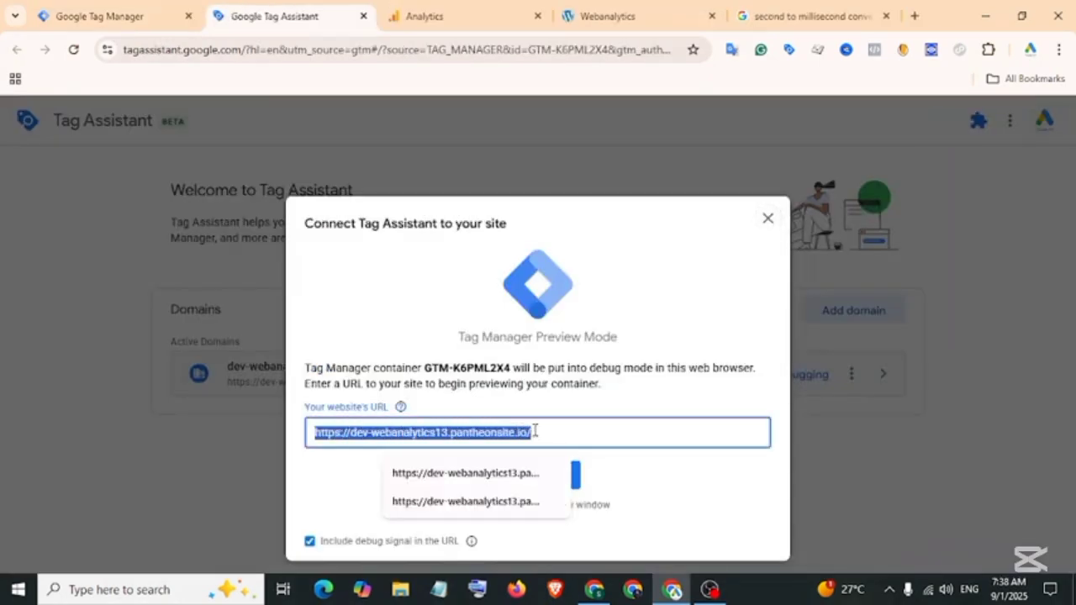
left_click(535, 477)
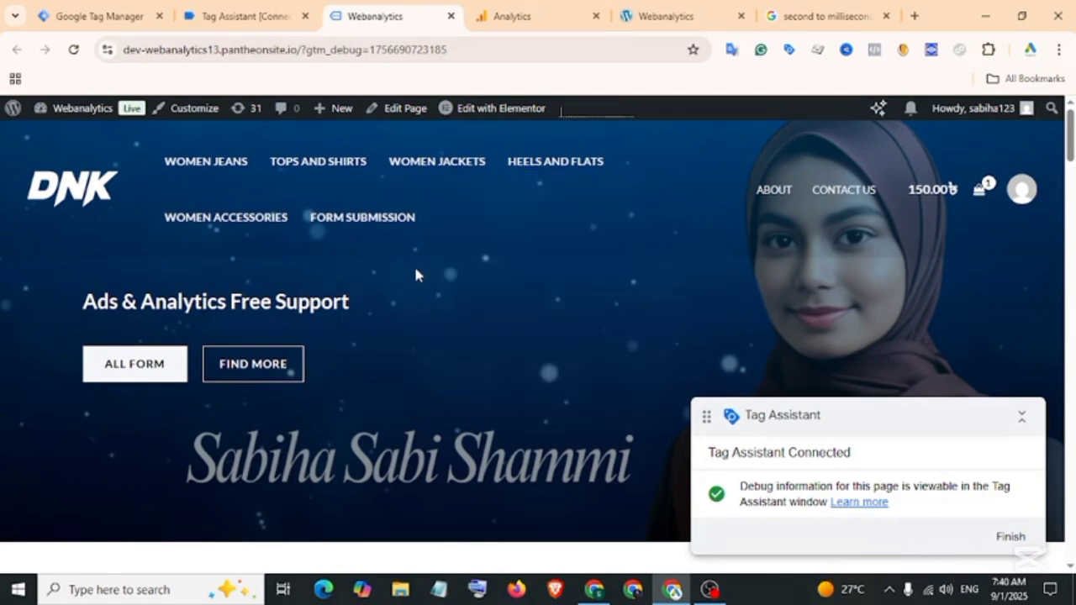
- Return to Tag Assistant and check which tags fired in the container's summary
left_click(260, 16)
scroll(446, 420, "down", 3)
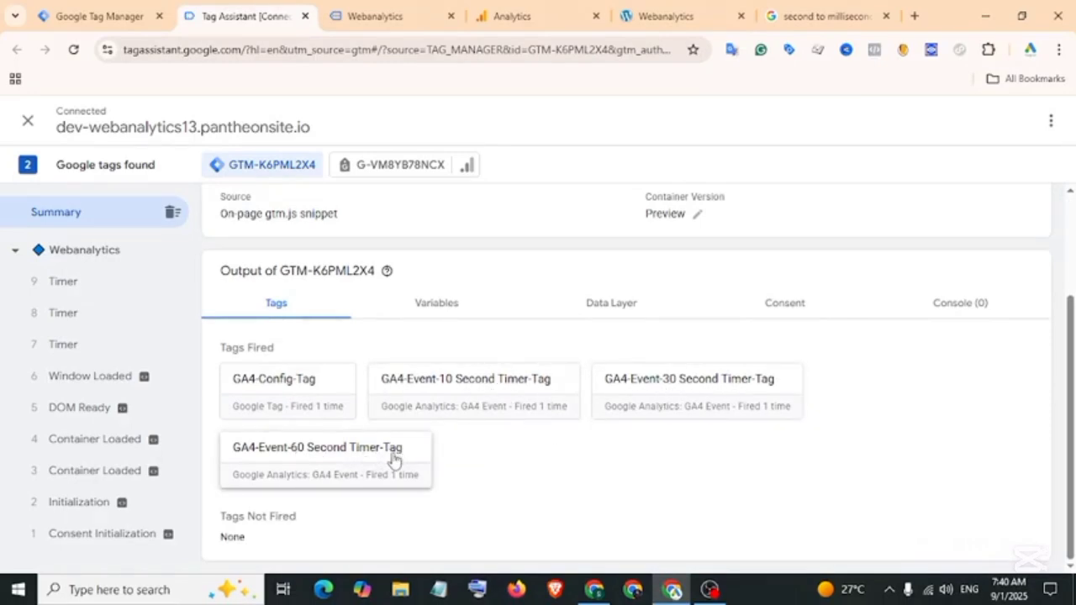
scroll(404, 464, "up", 2)
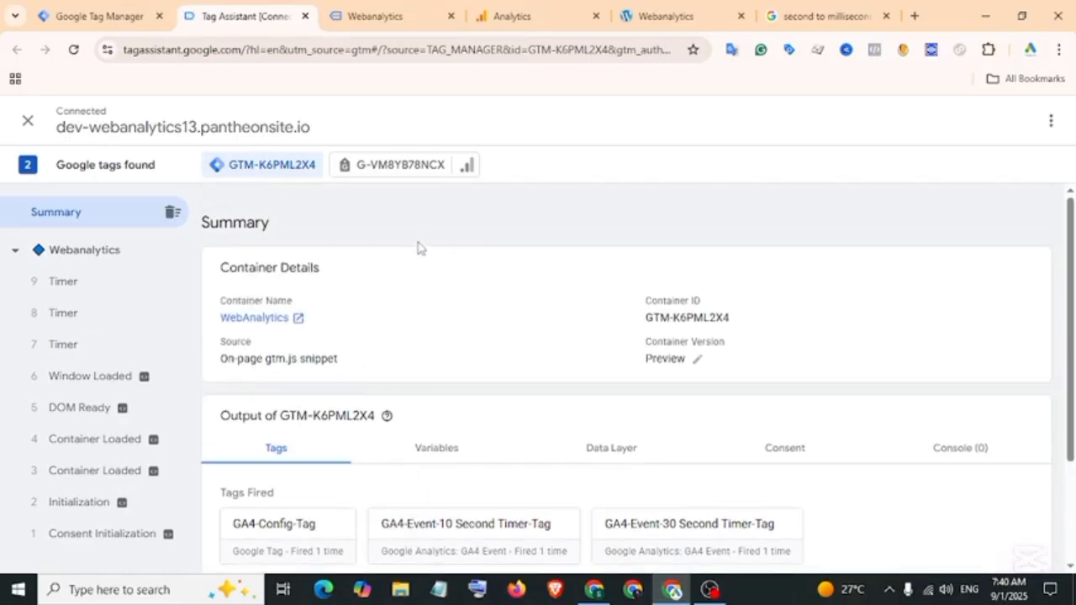
- Show the hits sent by the Google Analytics tag and inspect the 10_second-timer hit's details and firing message
left_click(457, 168)
left_click(527, 505)
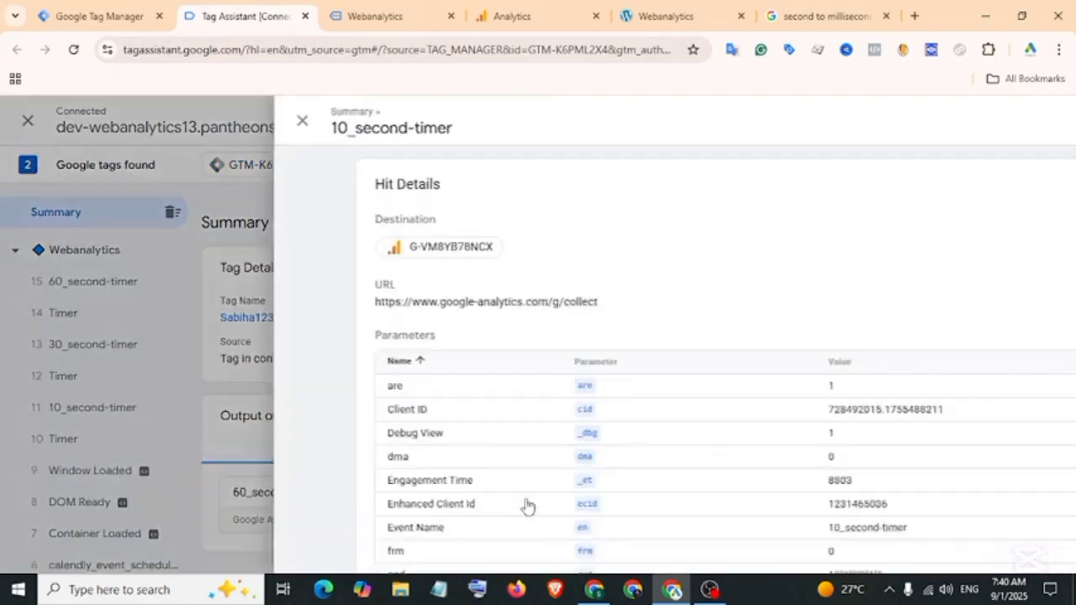
scroll(527, 505, "down", 10)
left_click_drag(262, 482, 383, 515)
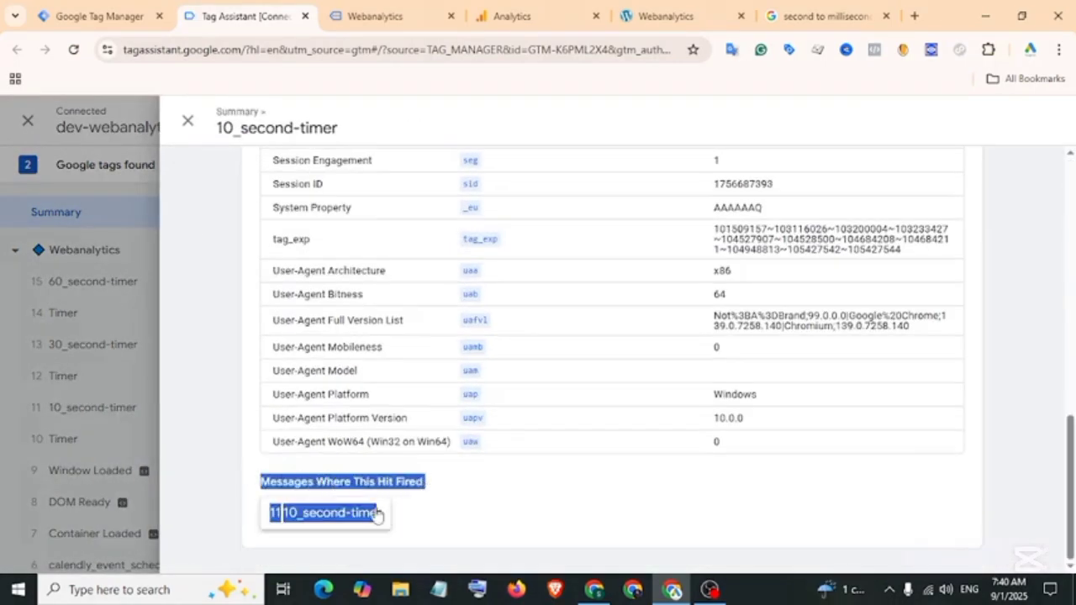
left_click(188, 120)
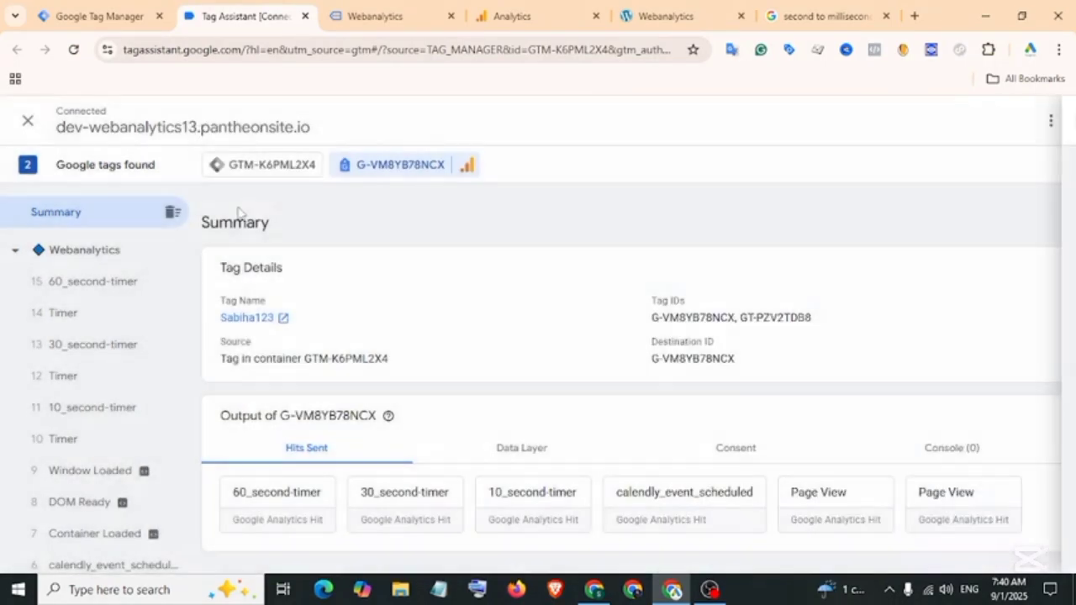
- Inspect the 30_second-timer hit's details down to the message where it fired
left_click(401, 505)
scroll(395, 453, "down", 10)
left_click_drag(261, 482, 384, 519)
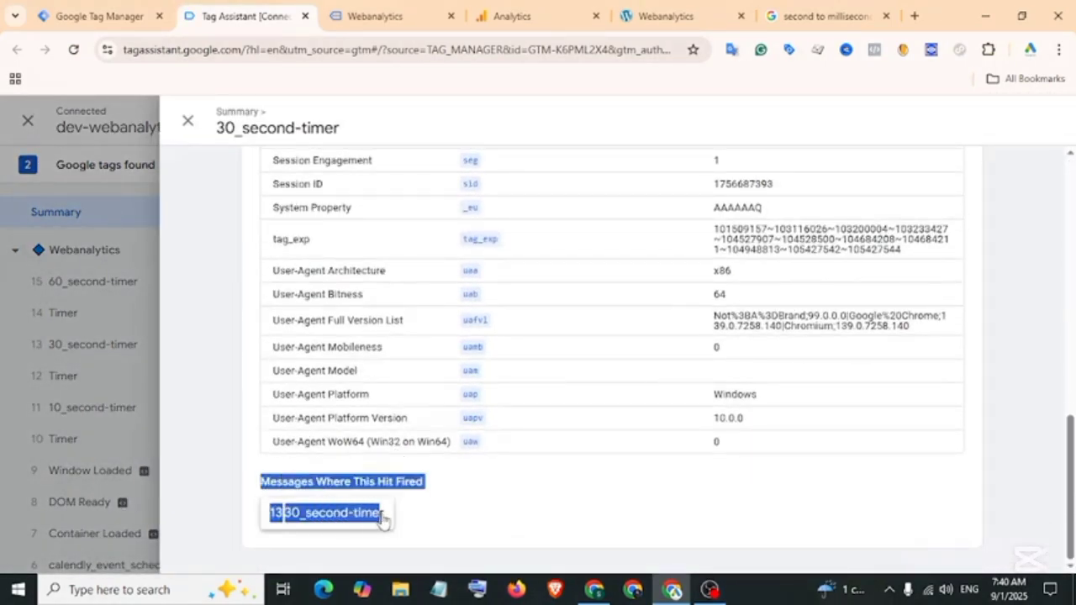
left_click(188, 121)
- Inspect the 60_second-timer hit's details down to the message where it fired
left_click(276, 493)
scroll(373, 434, "down", 10)
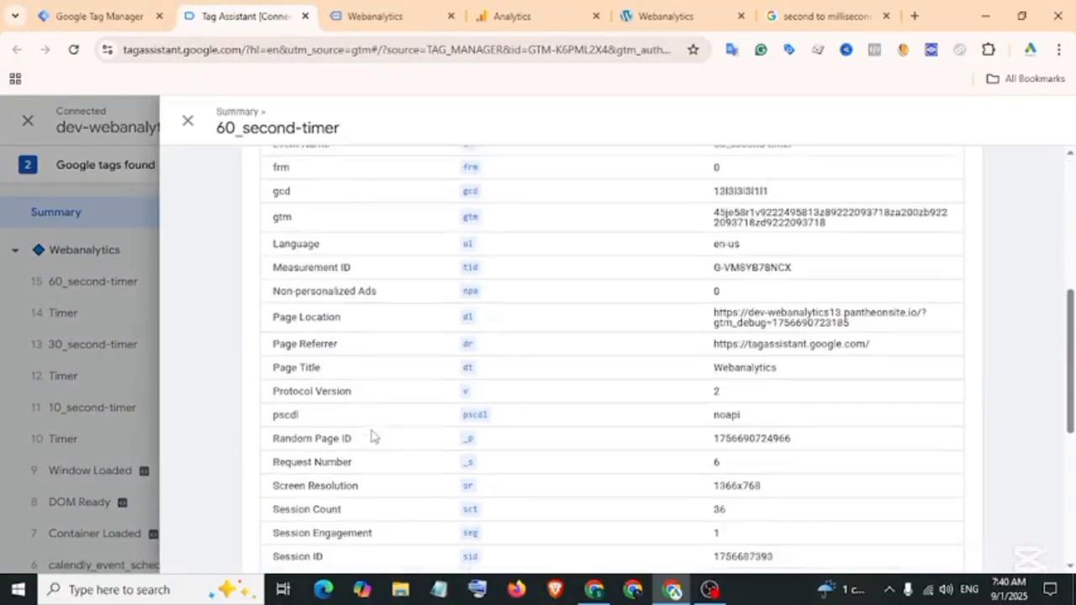
left_click_drag(260, 482, 392, 521)
left_click(188, 121)
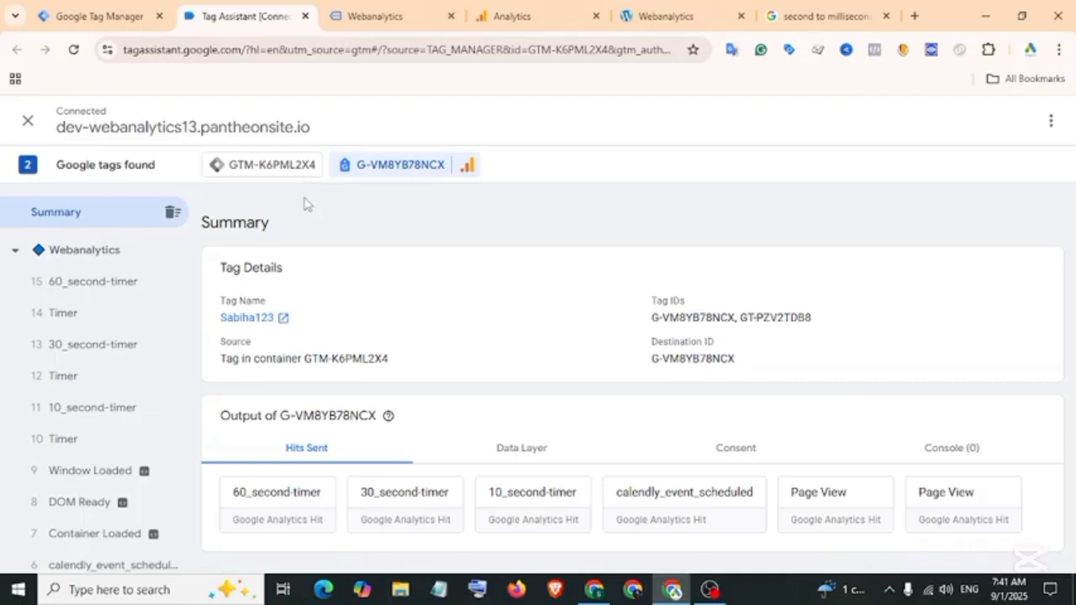
- Switch to Google Analytics, close the web stream details, and open DebugView from the property's data display settings
left_click(522, 10)
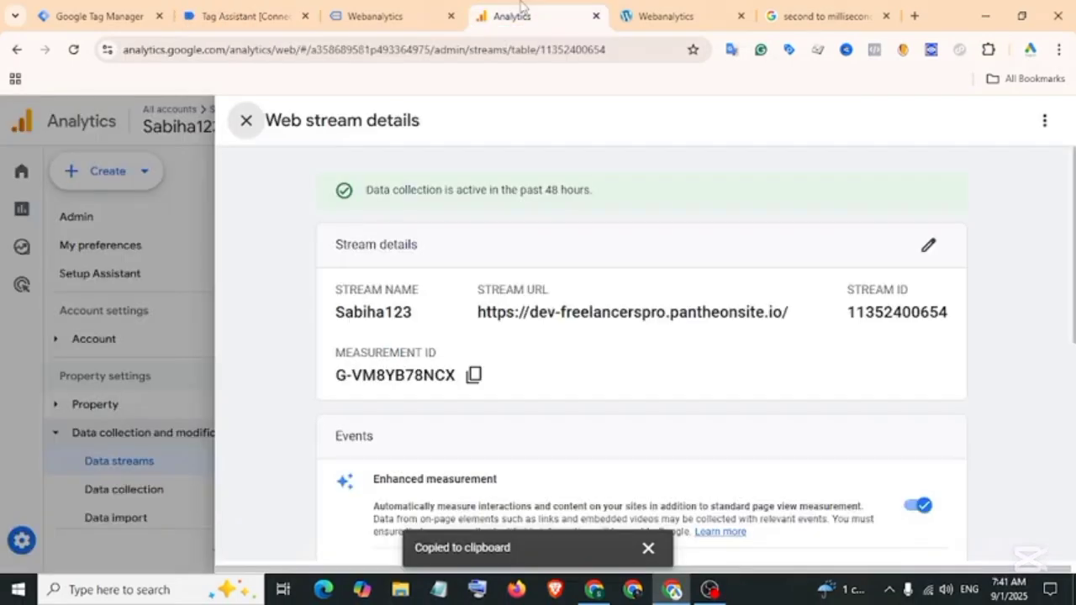
left_click(243, 120)
left_click(25, 543)
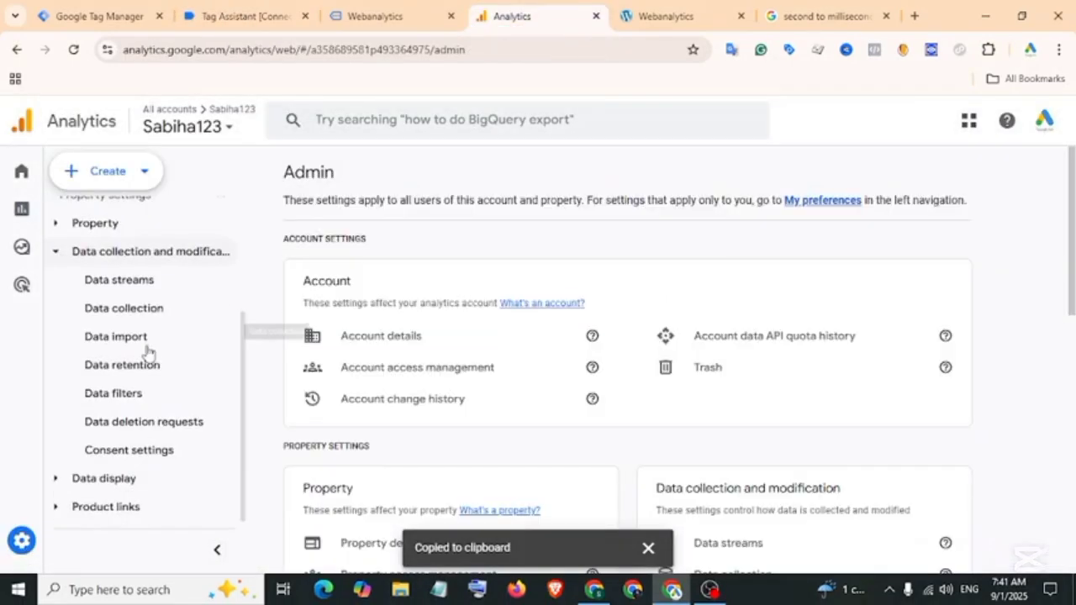
left_click(77, 479)
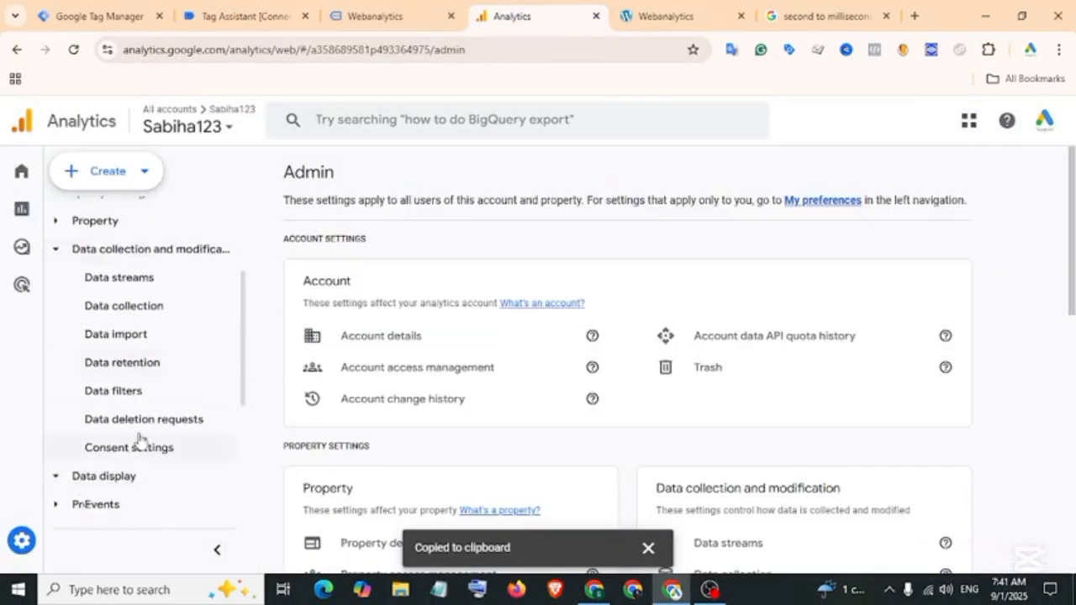
scroll(150, 454, "down", 3)
left_click(110, 485)
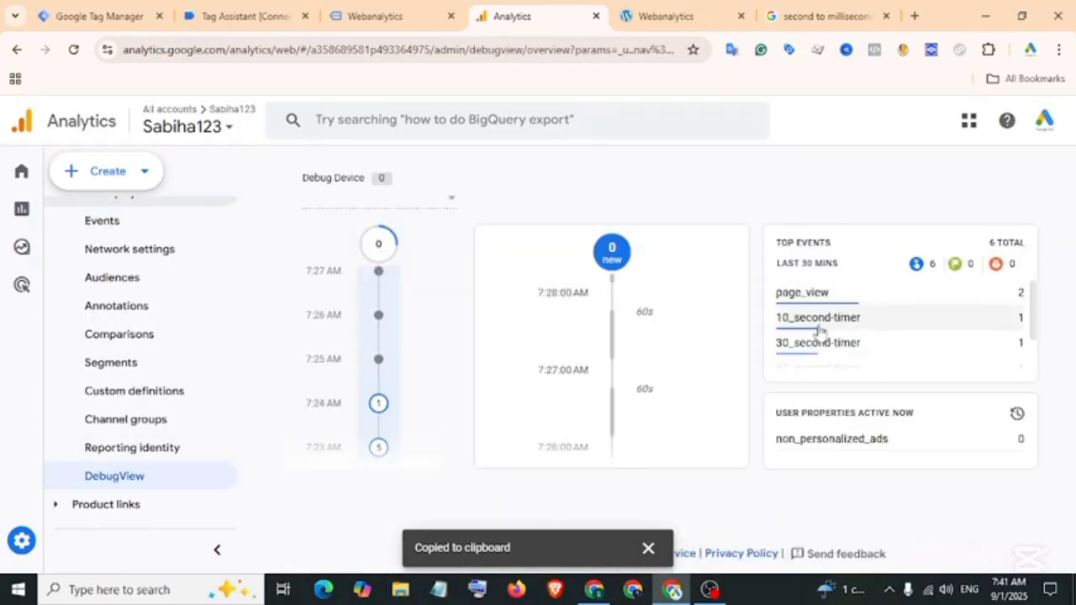
- Check the top events and the seconds timeline for the 10_second-timer, 30_second-timer and 60_second-timer events
scroll(820, 330, "down", 1)
scroll(807, 324, "up", 1)
scroll(812, 332, "down", 1)
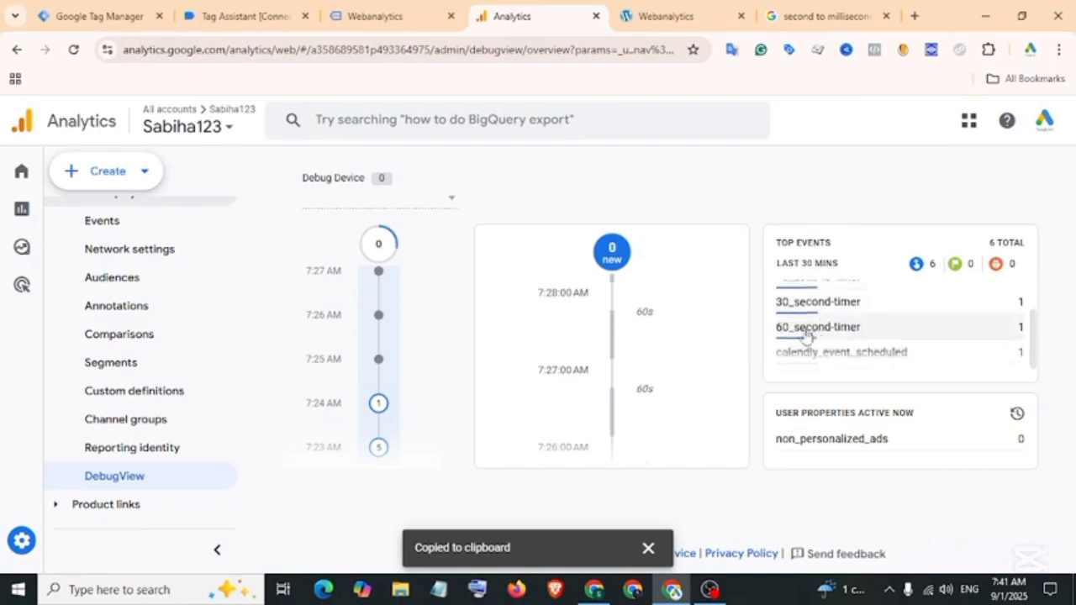
left_click(807, 328)
scroll(663, 373, "down", 1)
scroll(663, 373, "up", 1)
left_click_drag(638, 358, 696, 360)
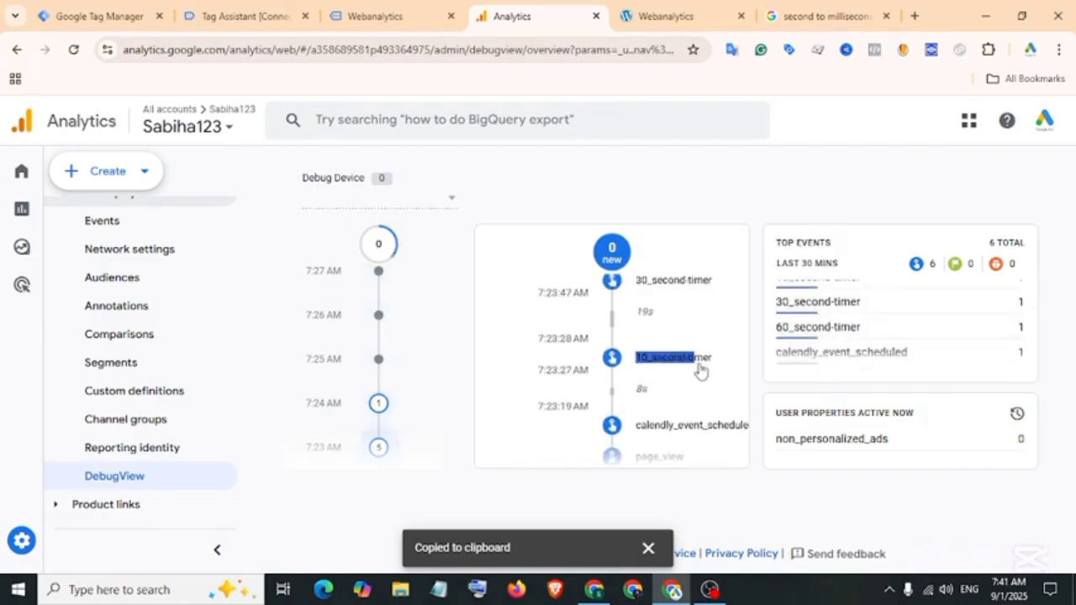
scroll(698, 367, "up", 3)
left_click_drag(637, 438, 715, 443)
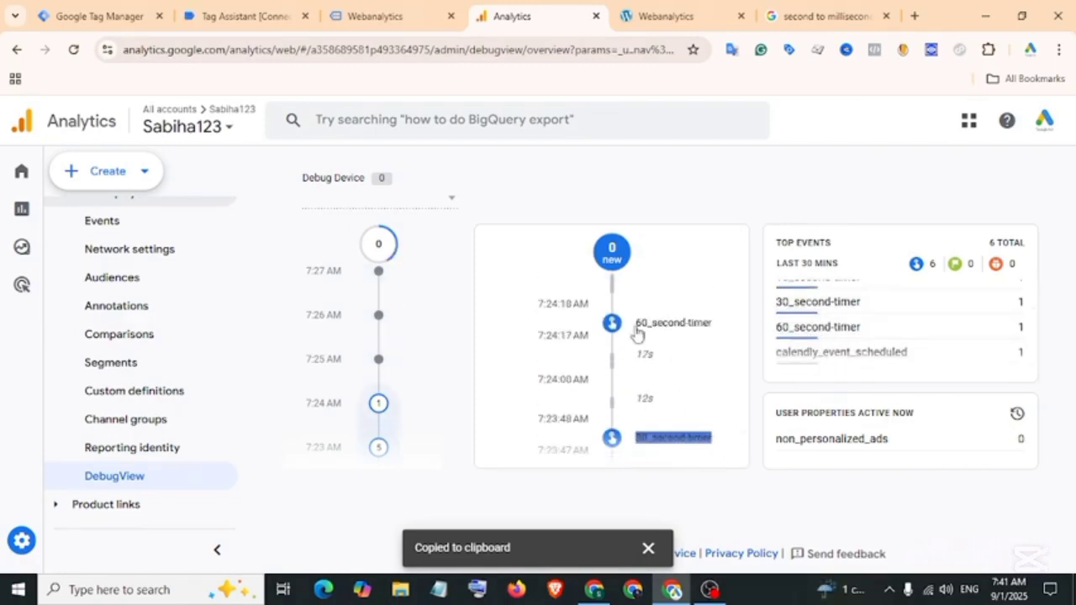
left_click_drag(637, 328, 717, 337)
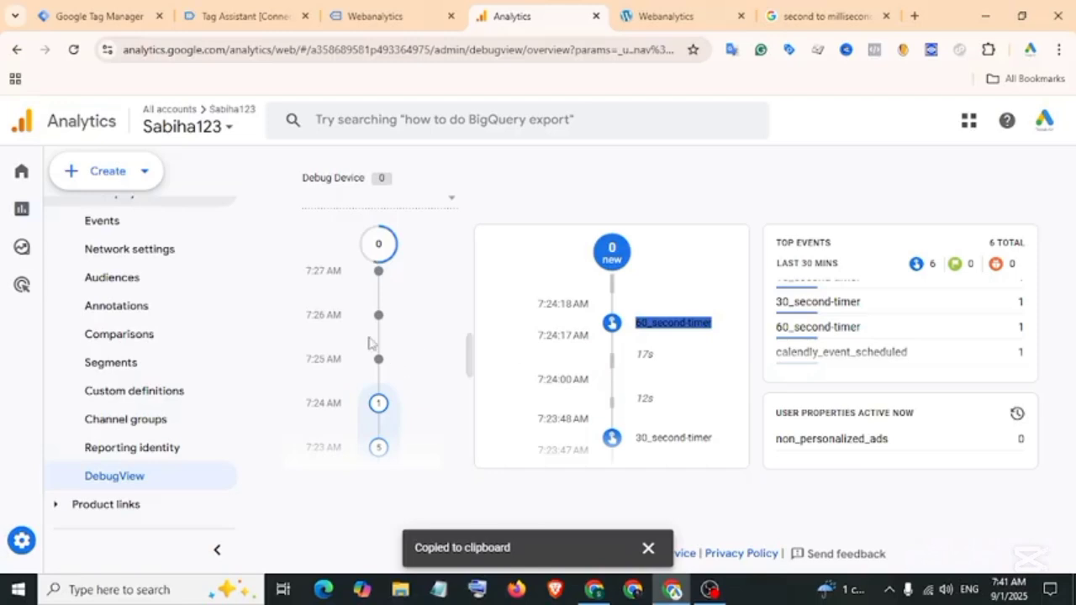
- Return to Tag Manager and publish the workspace changes as a version named Visitor Engagement Timer Event
left_click(87, 13)
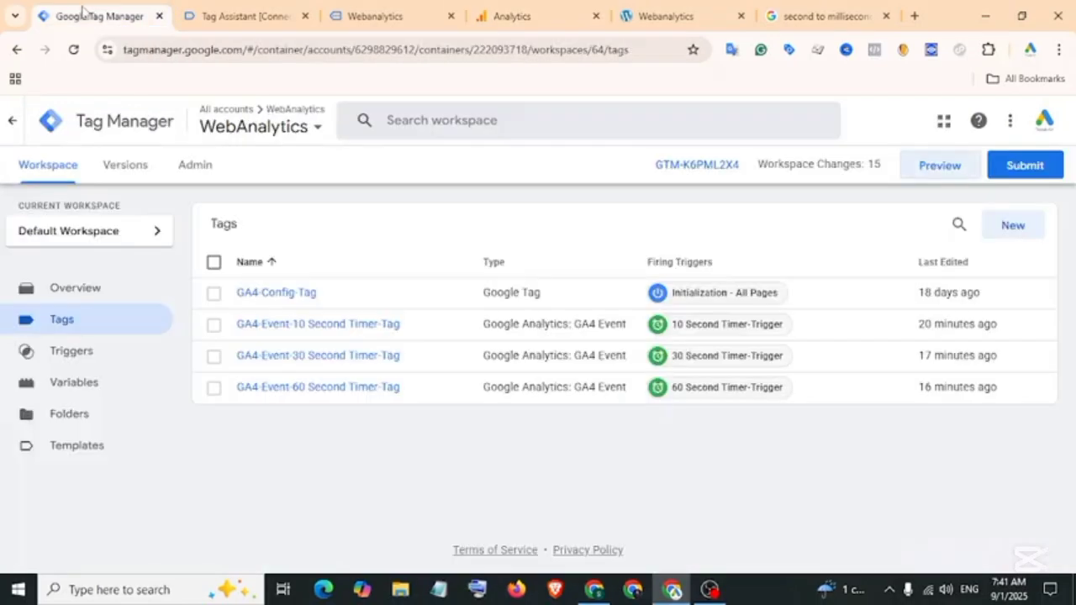
left_click(1026, 167)
left_click(359, 300)
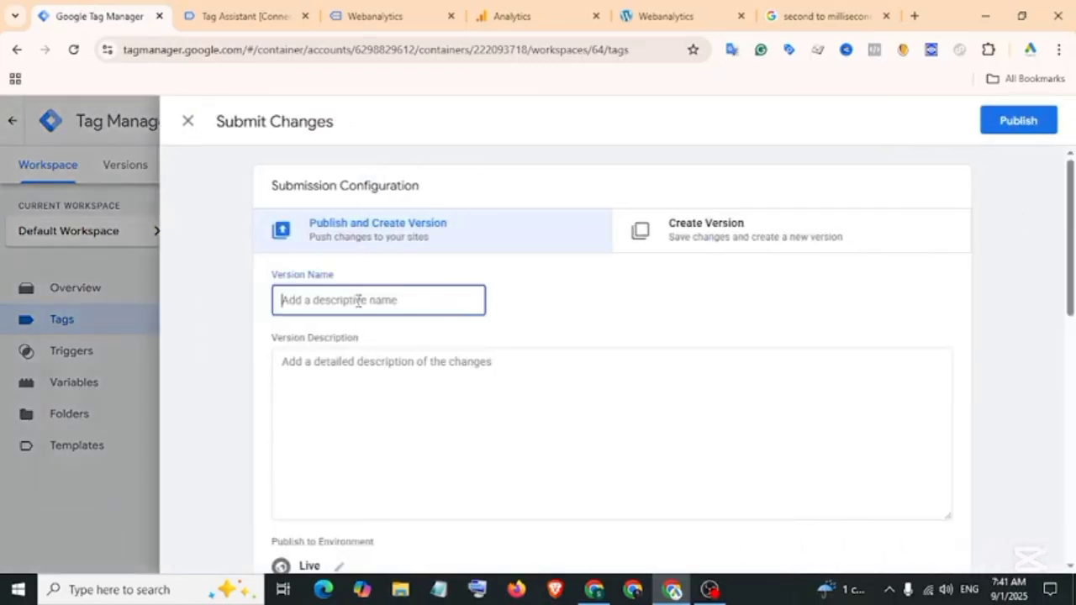
type("Visitor Engagement Ti")
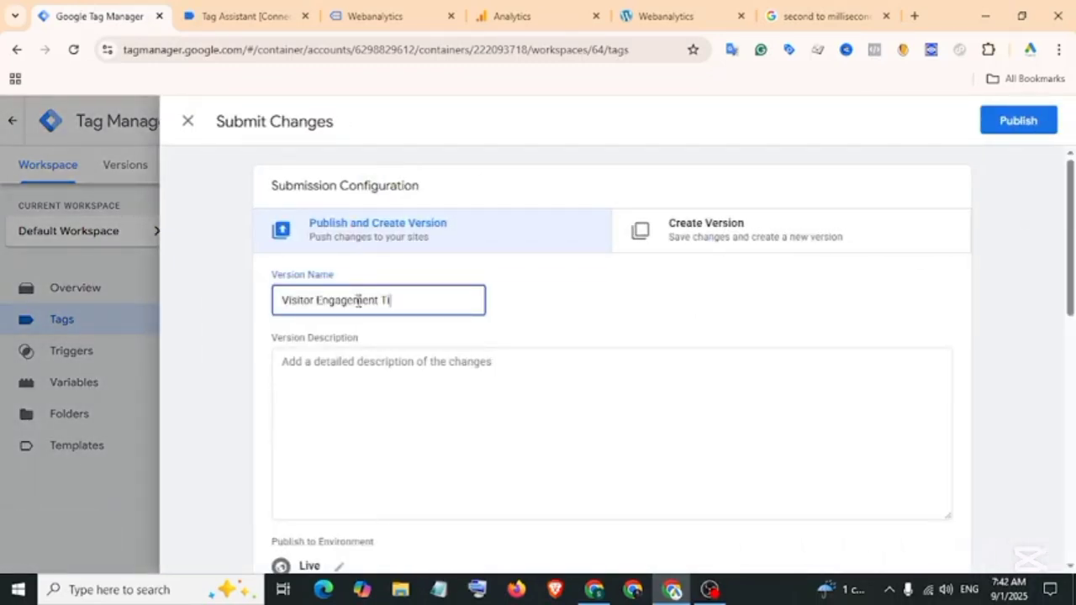
type("mer Event")
left_click(1019, 123)
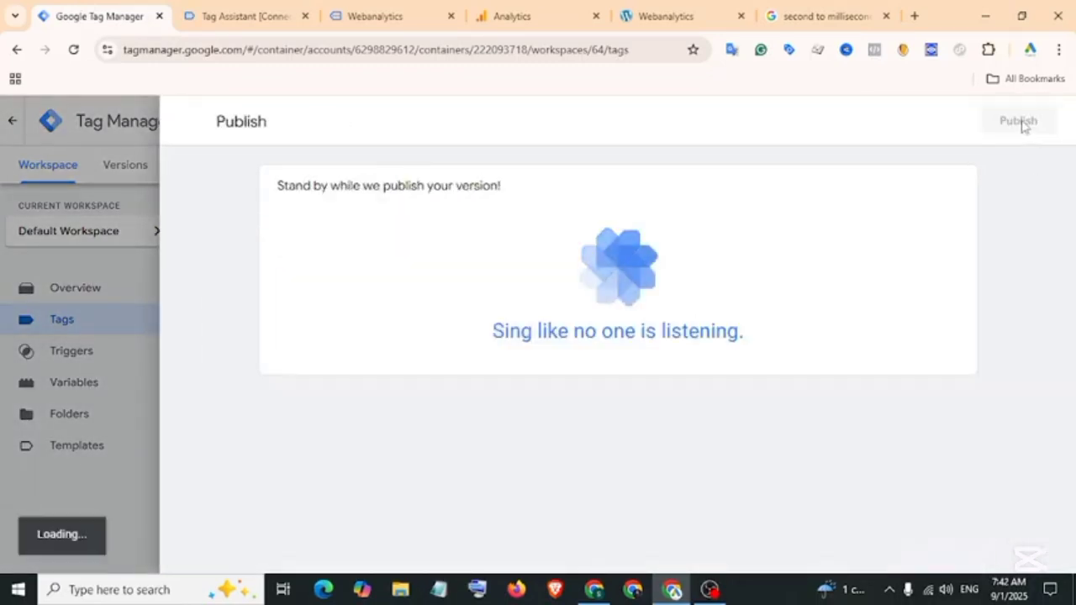